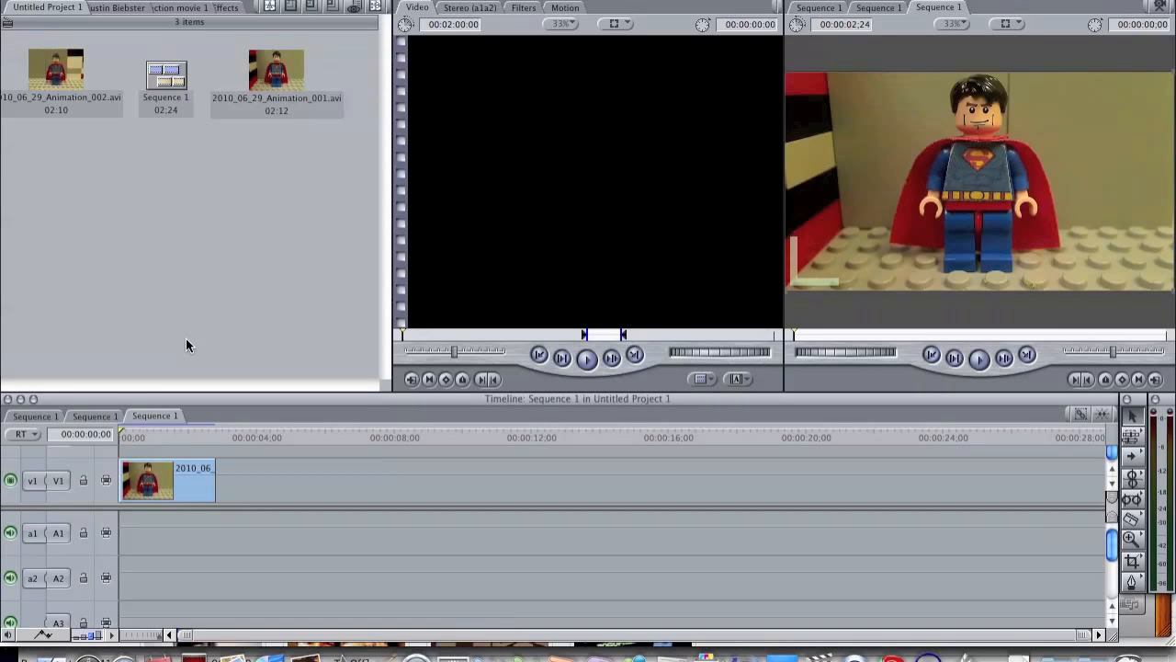
Step: Play through the Superman clip in the sequence and park the playhead at 00:00:01;05
key("space")
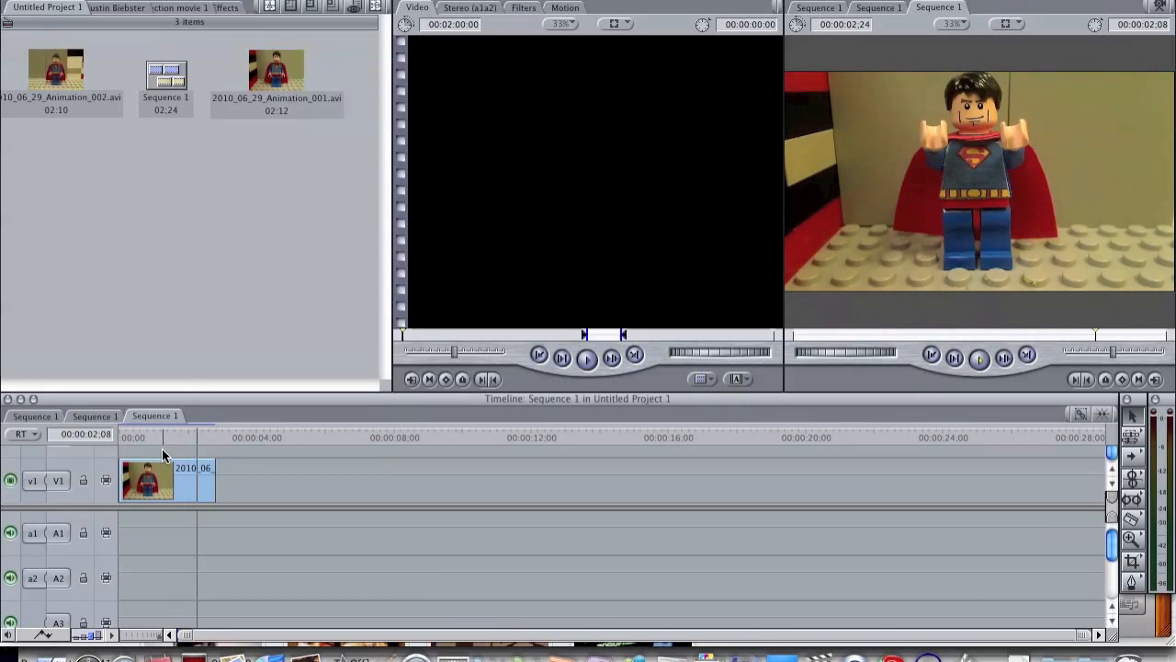
left_click_drag(158, 433, 106, 429)
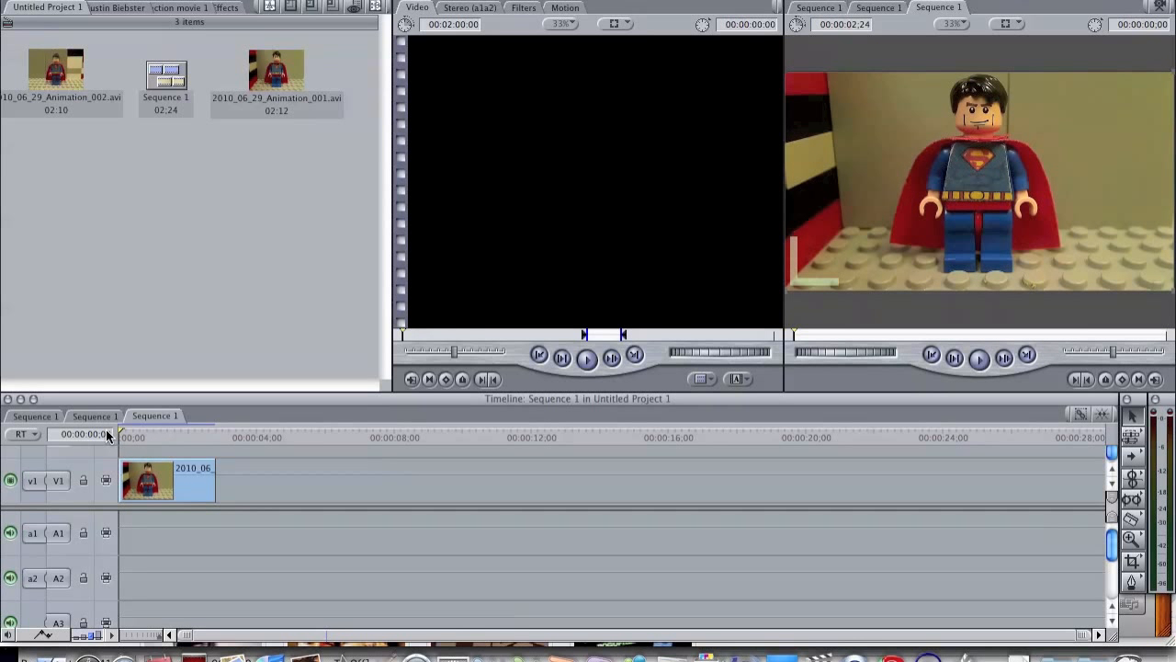
mouse_move(108, 429)
left_mouse_down()
mouse_move(218, 439)
mouse_move(158, 431)
left_mouse_up()
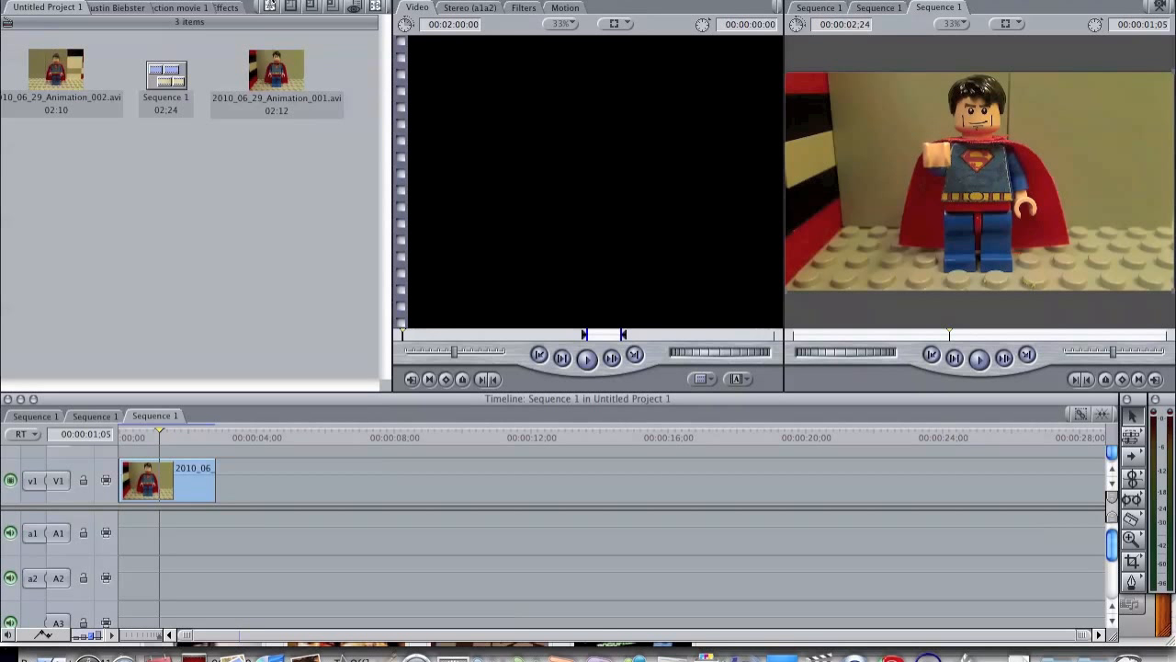
Step: Make a freeze frame of the current frame and store it in the project browser beneath 2010_06_29_Animation_001.avi
left_click(370, 0)
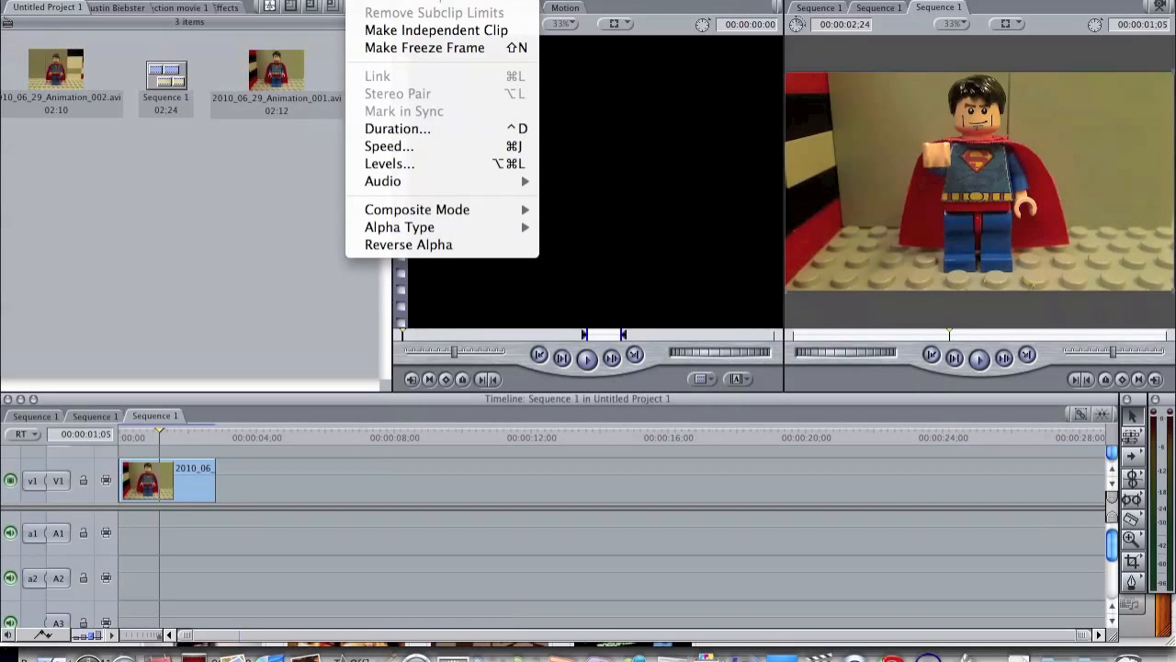
left_click(387, 48)
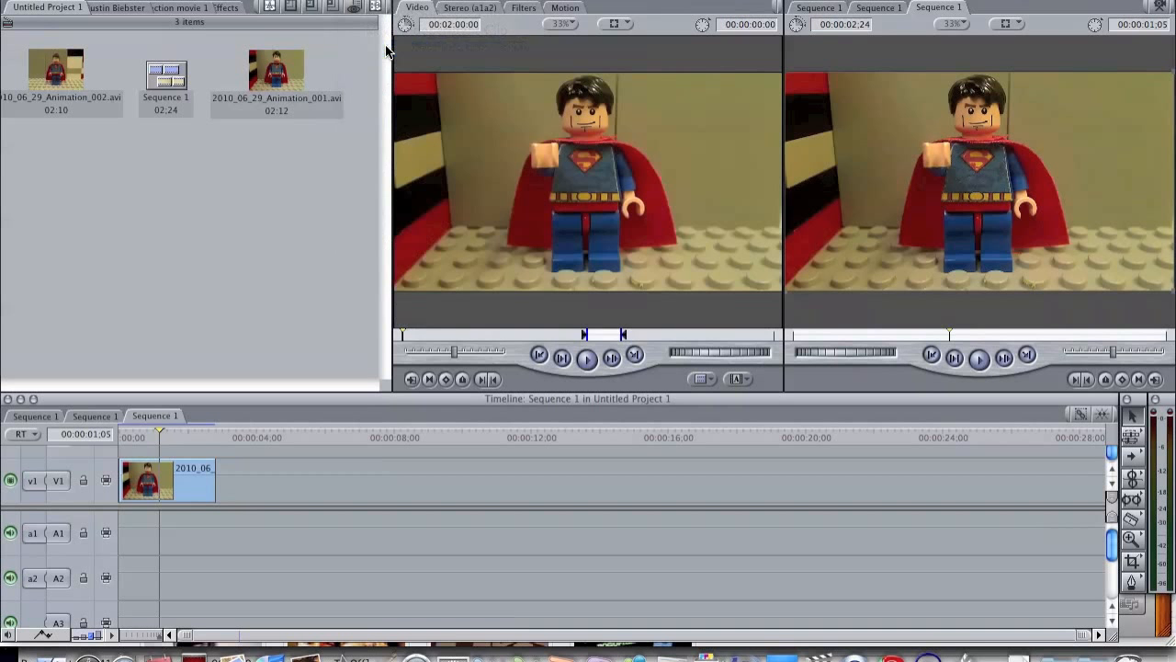
left_click_drag(415, 149, 274, 179)
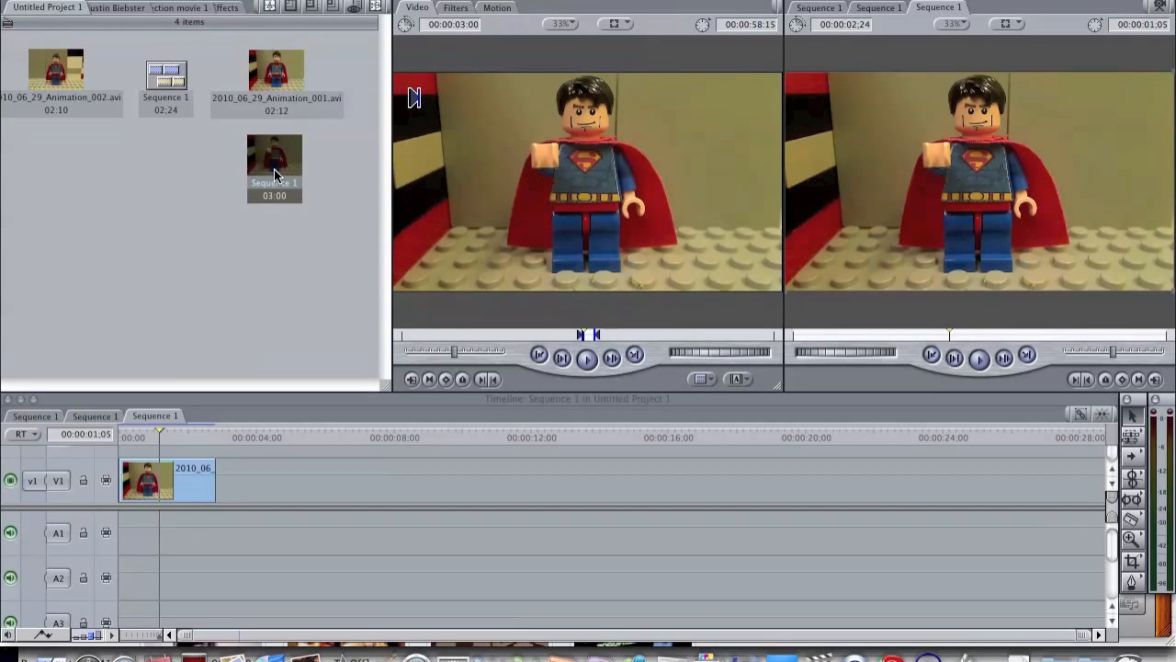
Step: Export the freeze frame using QuickTime Conversion as a Still Image named testmouth in the Documents folder
right_click(274, 169)
mouse_move(337, 265)
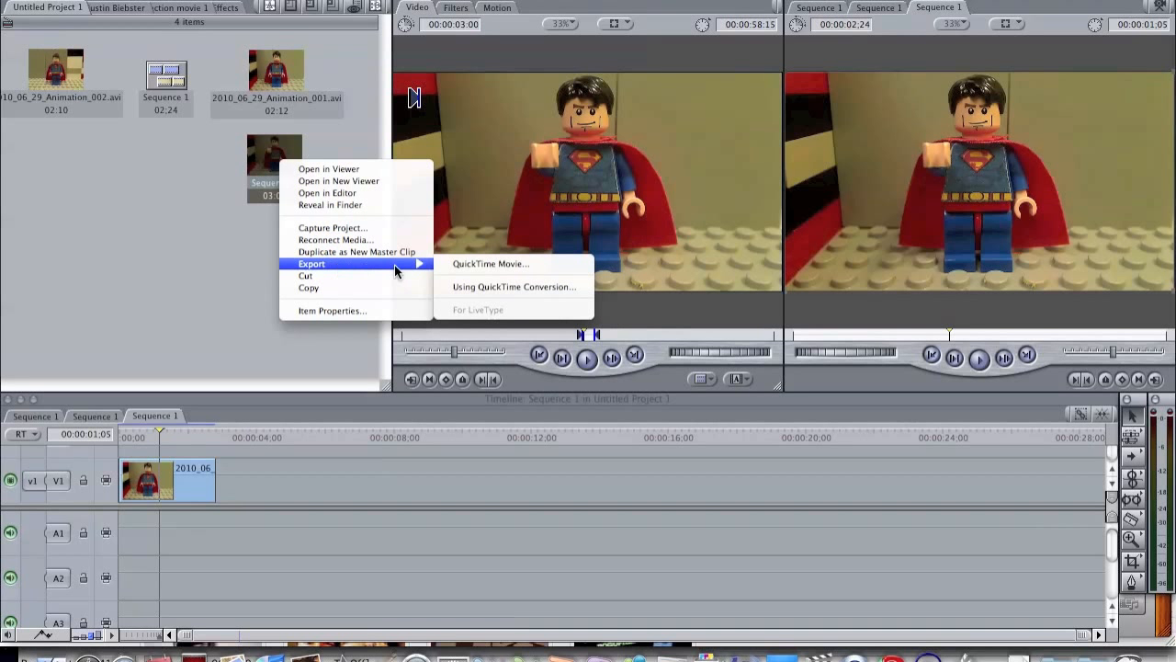
left_click(484, 287)
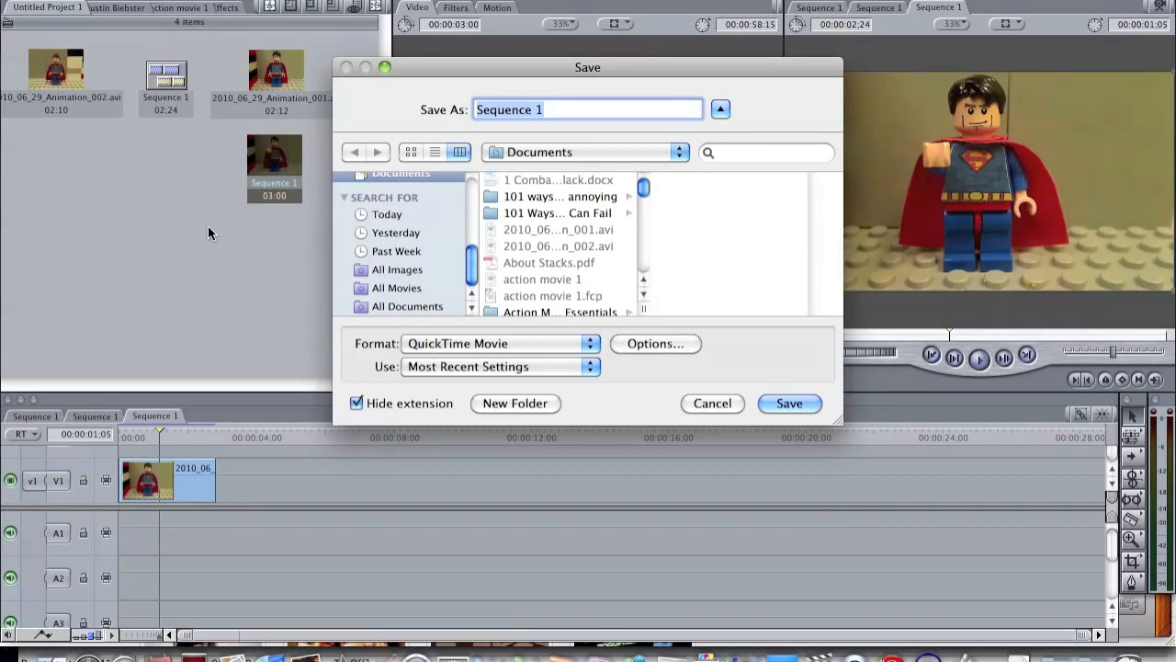
type("testmouth")
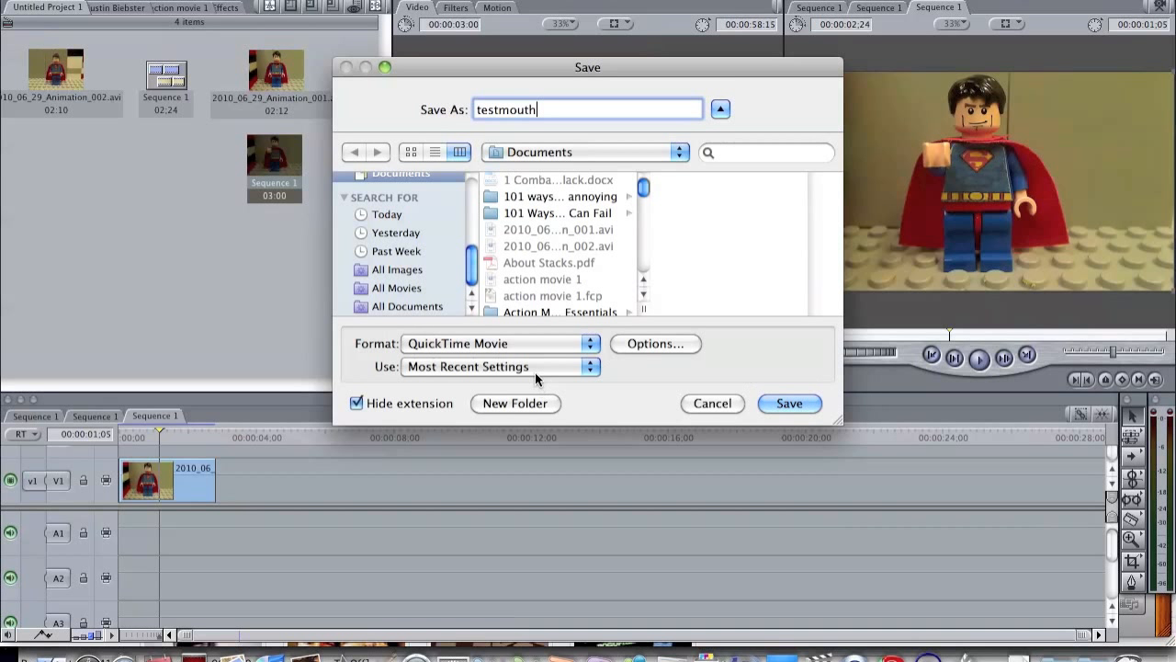
left_click(524, 346)
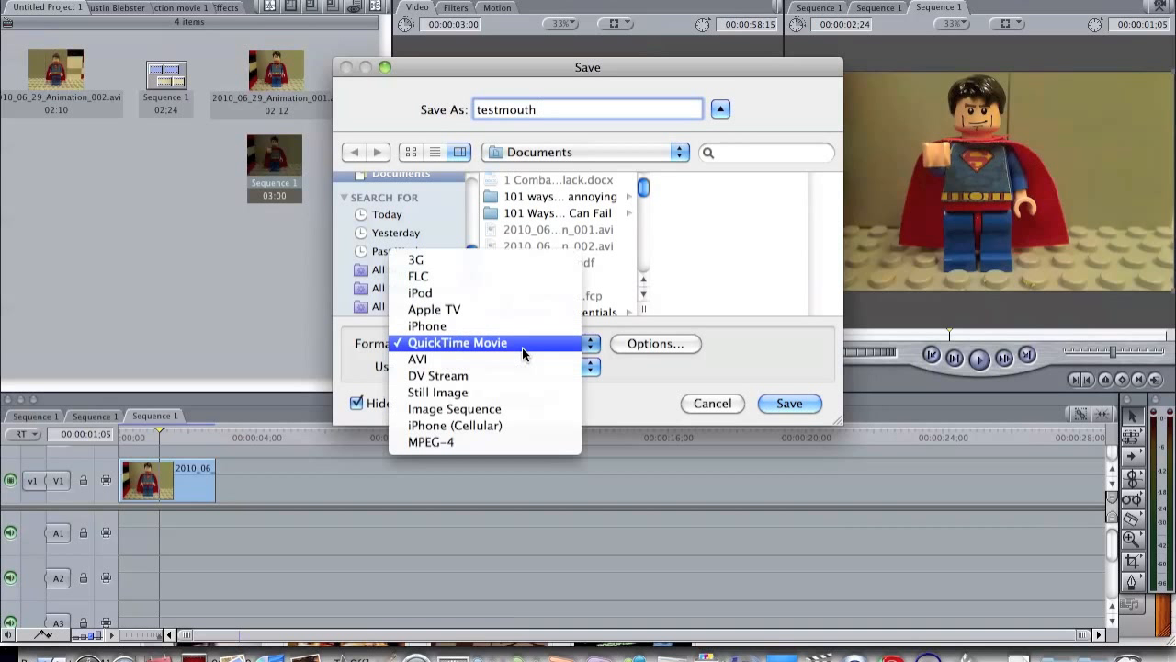
left_click(478, 392)
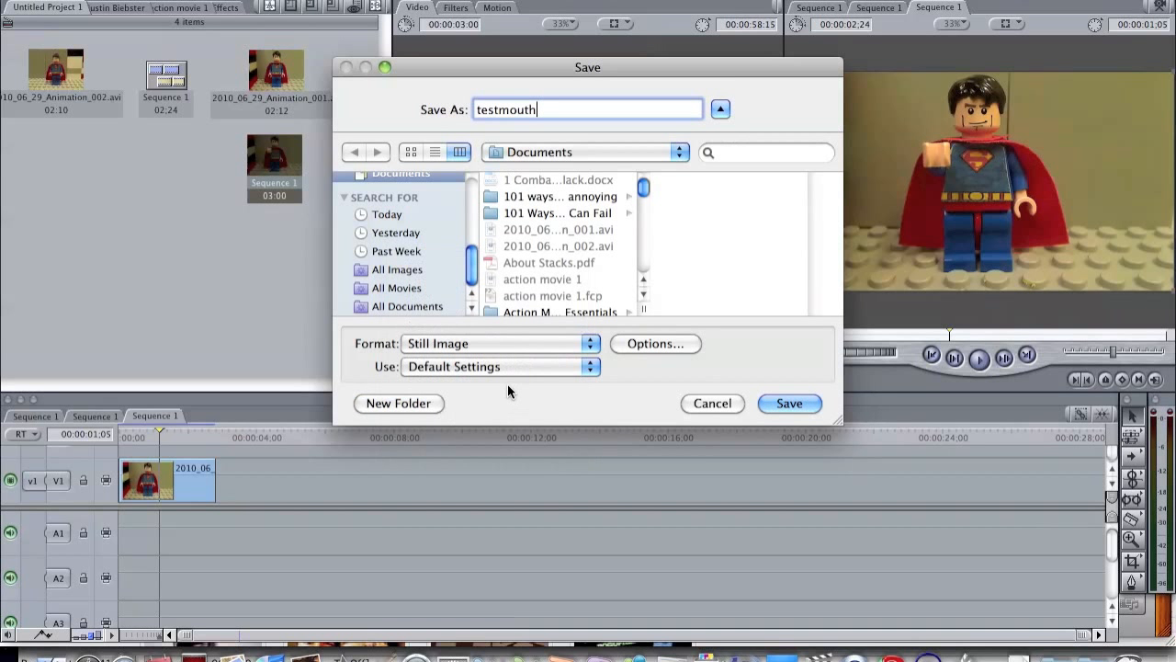
left_click(790, 404)
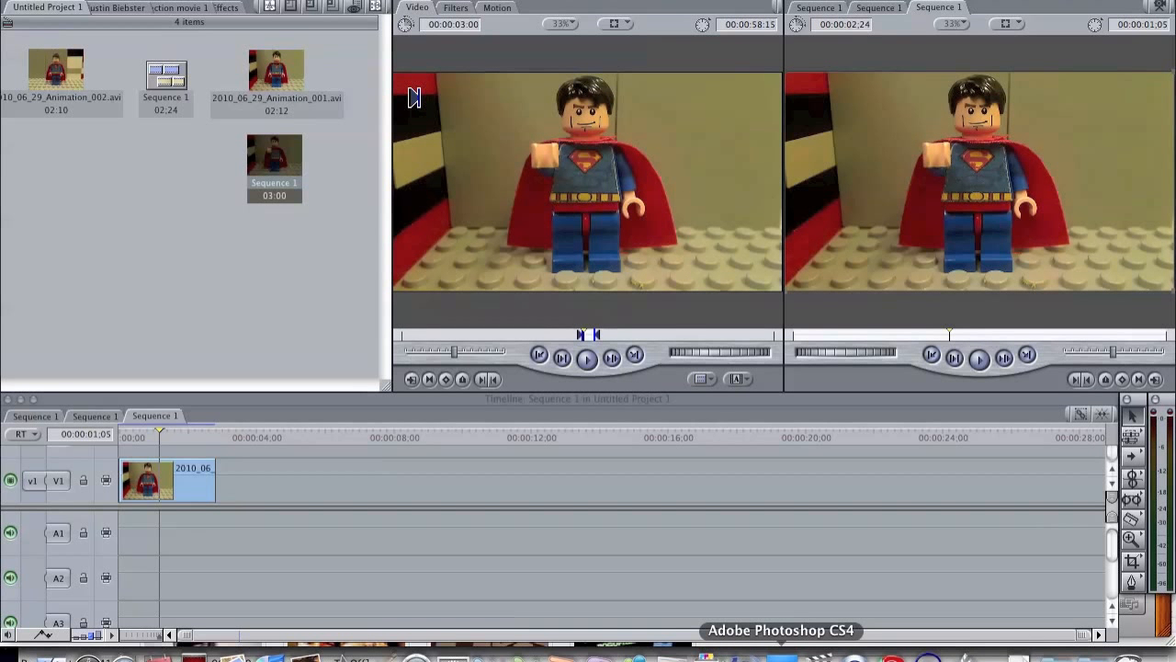
Step: Switch to Adobe Photoshop CS4 and open testmouth.png
left_click(782, 655)
left_click(144, 1)
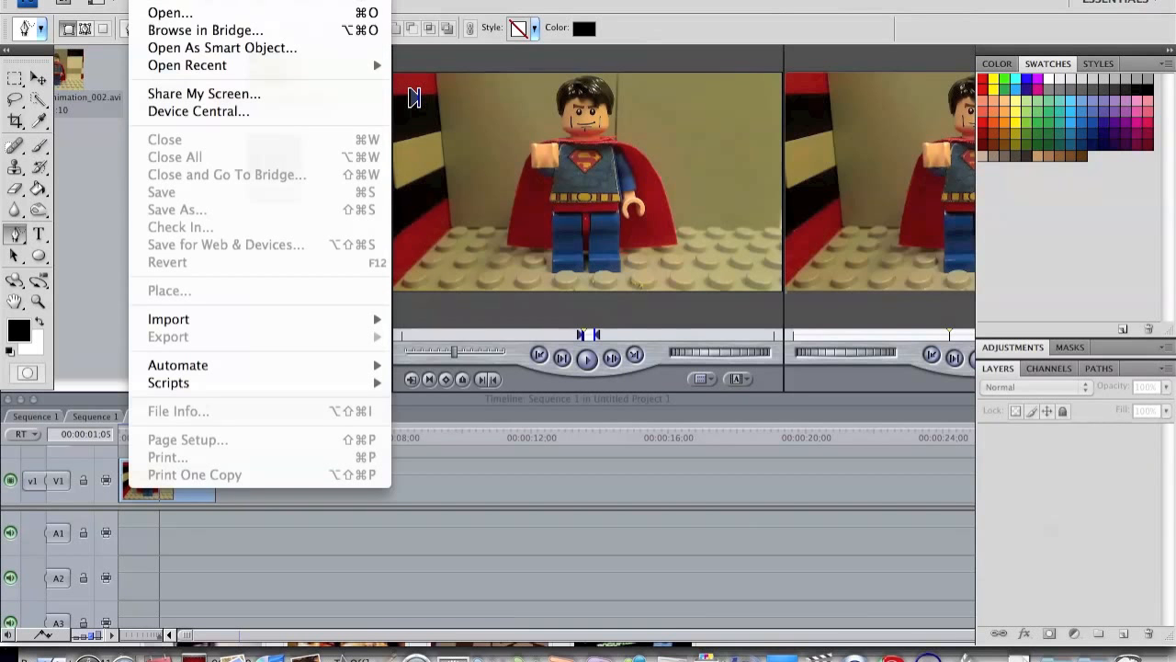
left_click(185, 18)
left_click(582, 163)
left_click(788, 406)
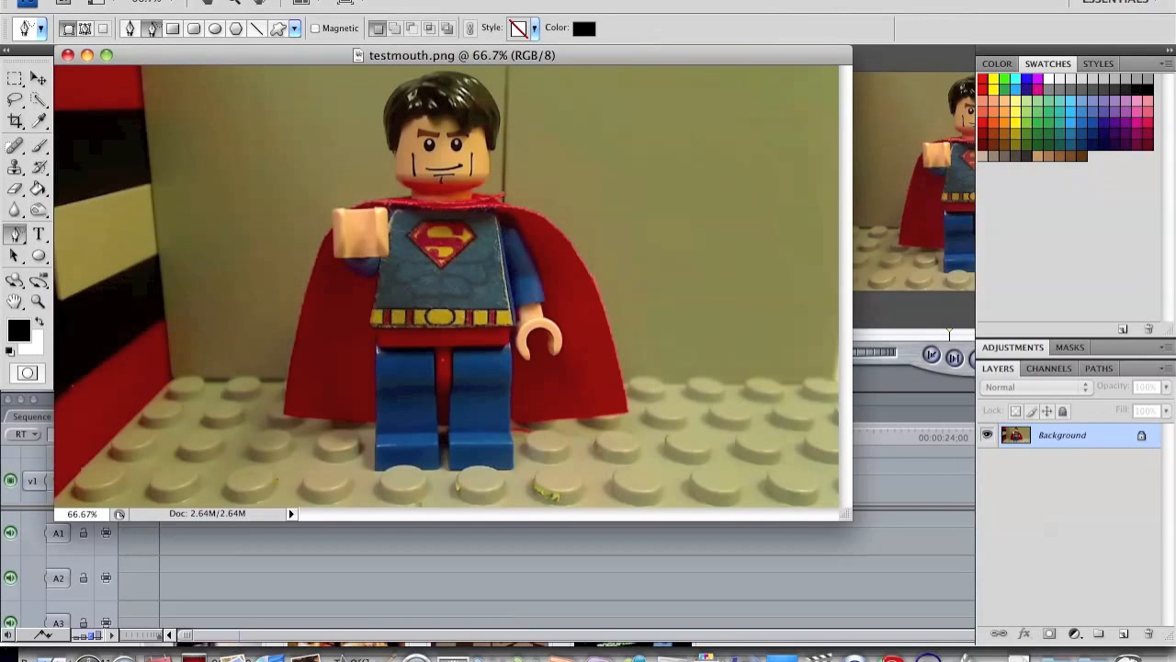
Step: Draw a black freeform open-mouth shape over the figure's smile with the Freeform Pen tool
left_click_drag(205, 55, 318, 108)
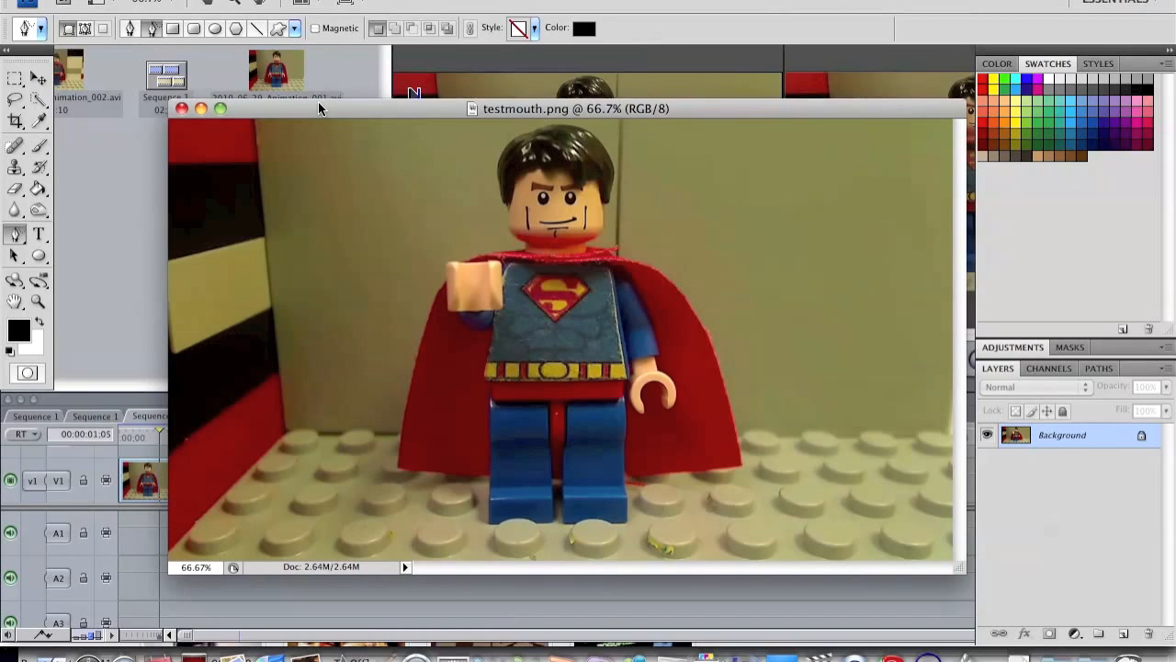
key("super+equal")
key("super+equal")
key("super+equal")
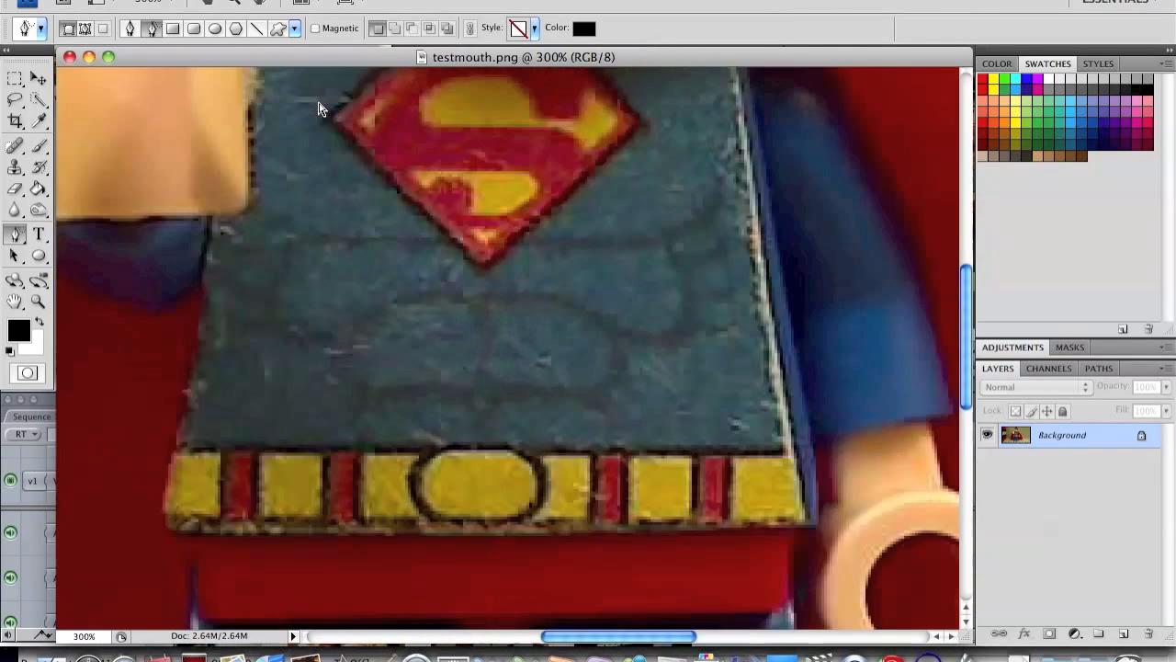
scroll(313, 119, "up", 5)
scroll(448, 363, "up", 3)
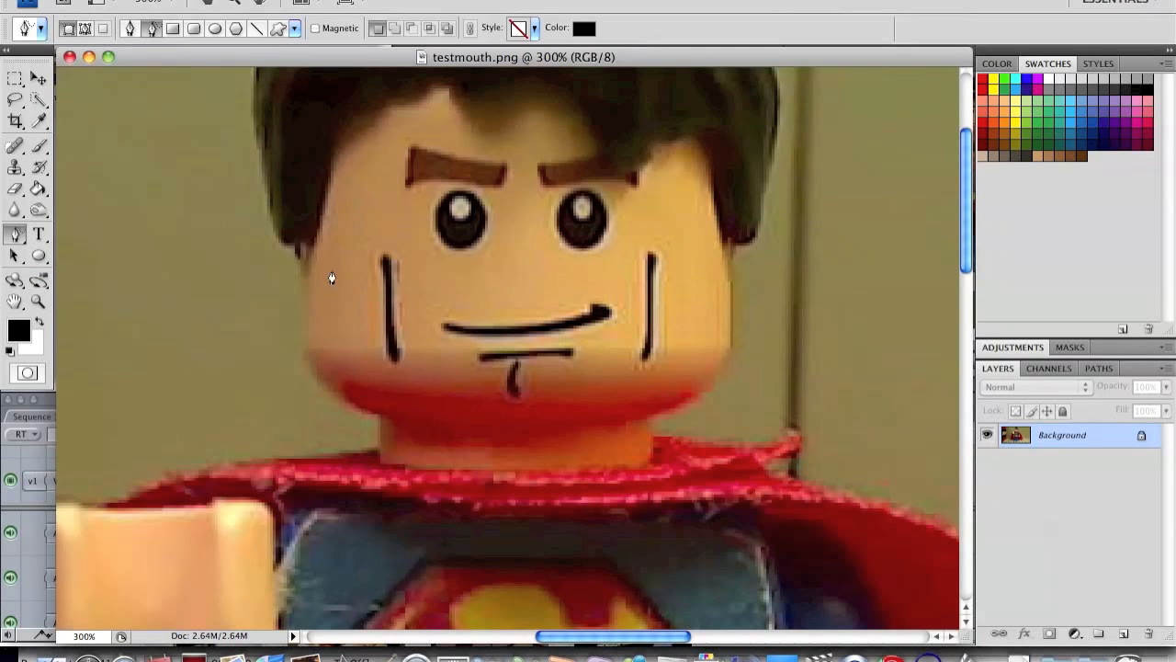
scroll(391, 250, "up", 3)
scroll(391, 249, "right", 5)
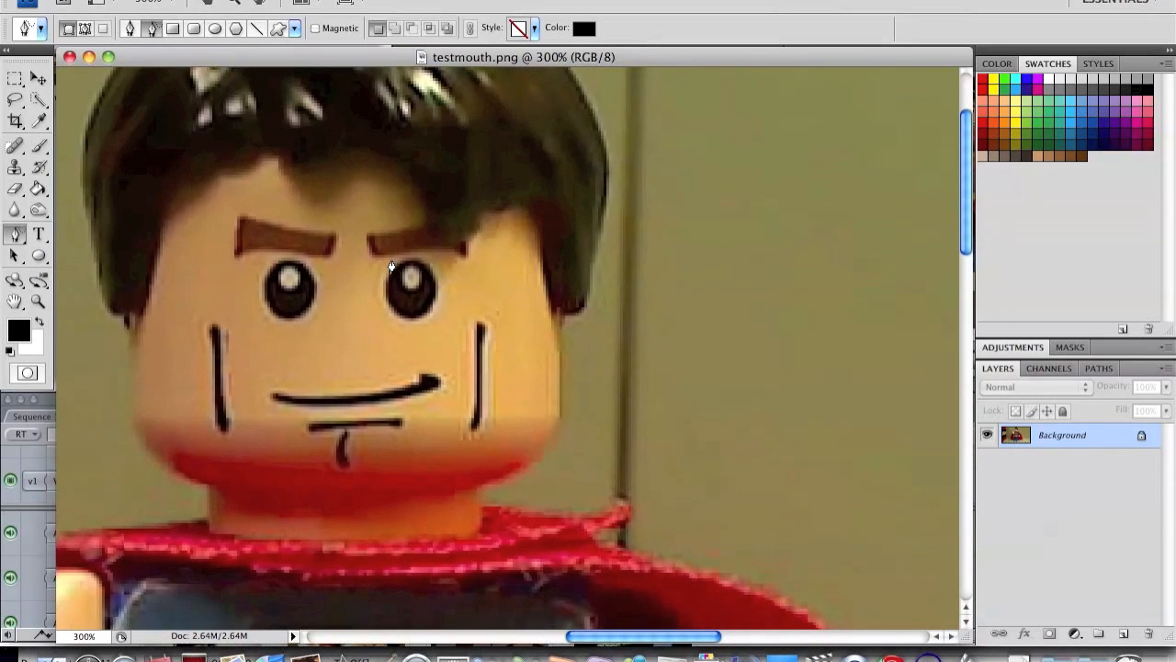
scroll(392, 267, "down", 2)
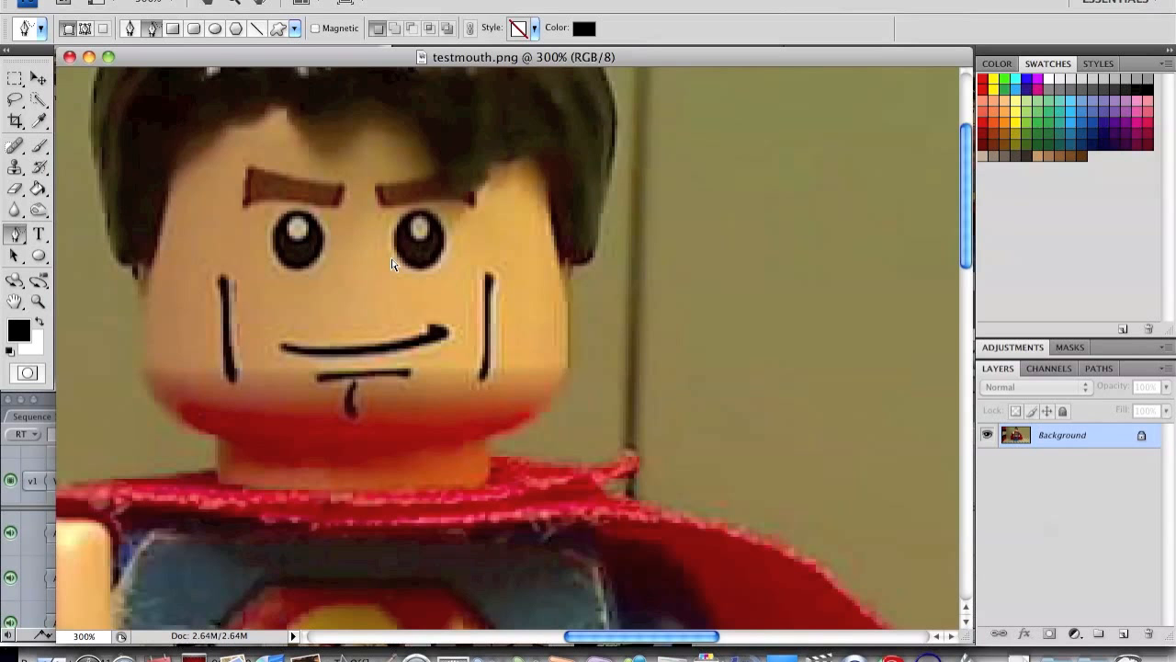
key("super+plus")
scroll(395, 318, "left", 5)
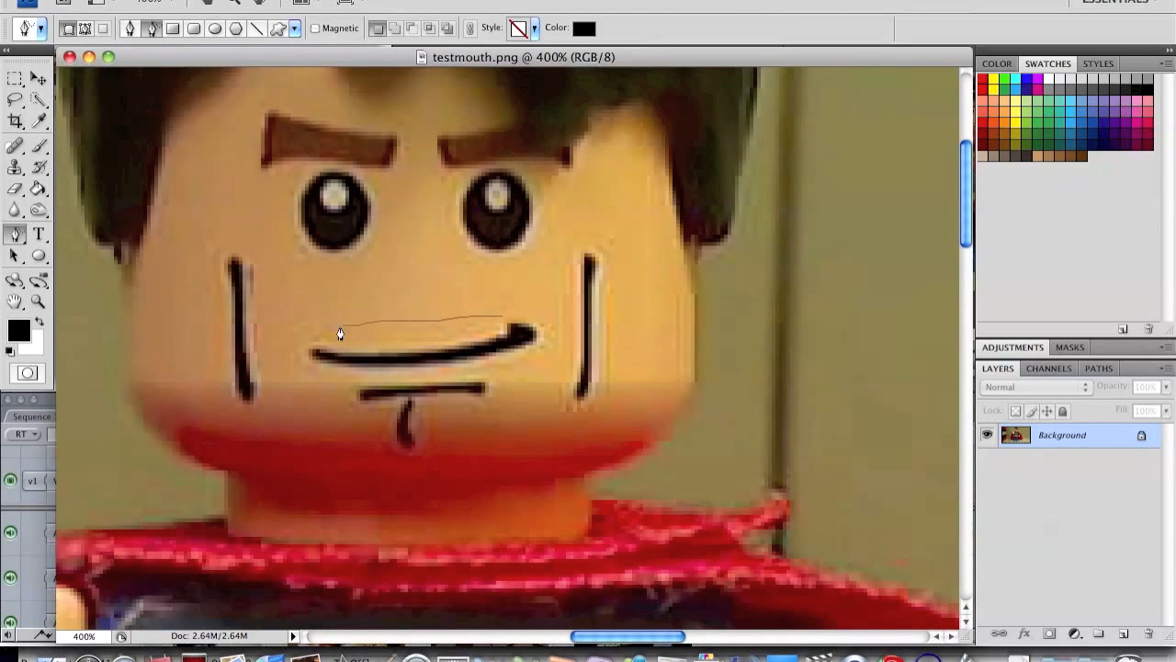
mouse_move(418, 382)
left_mouse_down()
mouse_move(532, 370)
mouse_move(545, 339)
mouse_move(483, 322)
left_mouse_up()
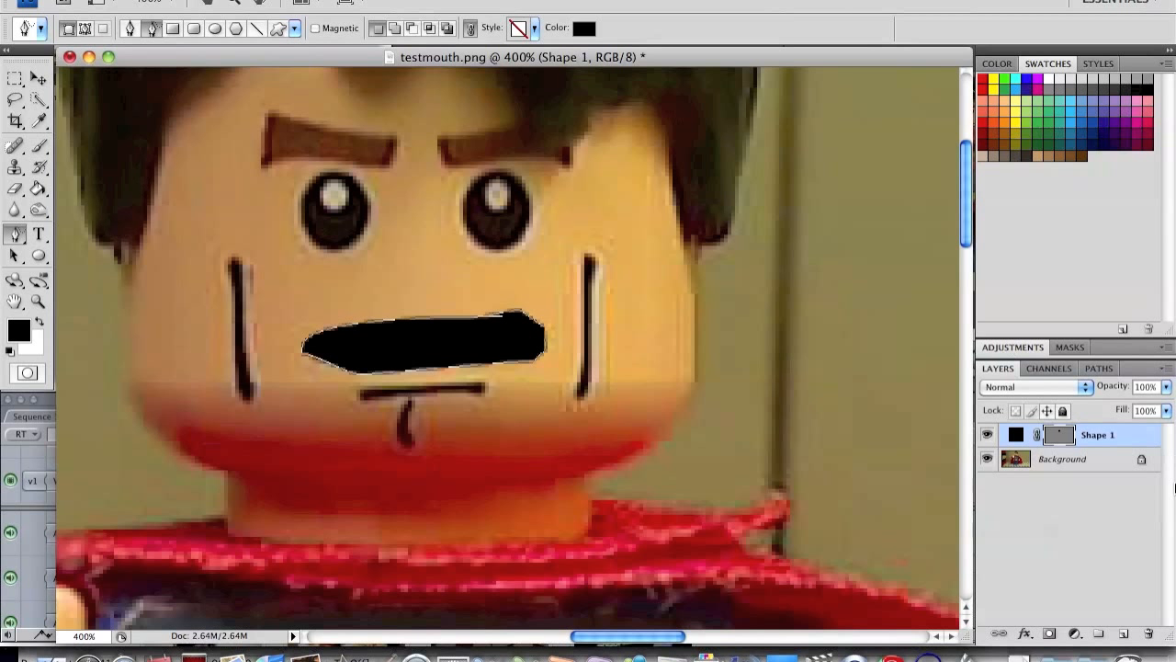
Step: Hide the freeform mouth layer and draw a wide black ellipse over the figure's smile as a second mouth version
left_click(985, 436)
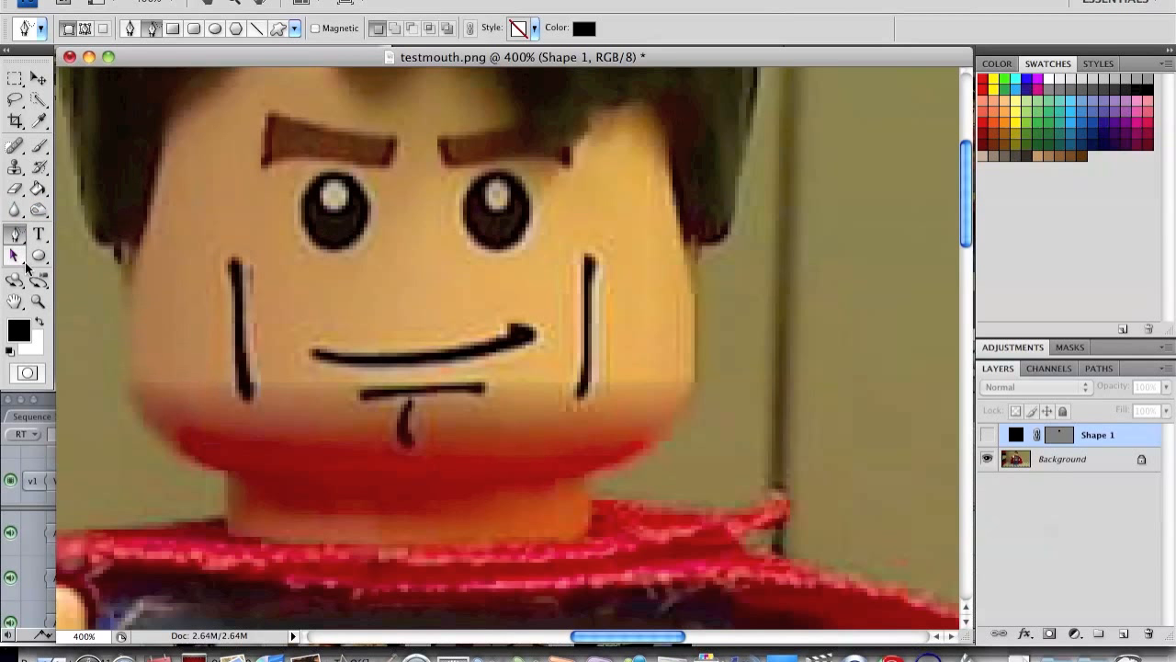
left_click(215, 31)
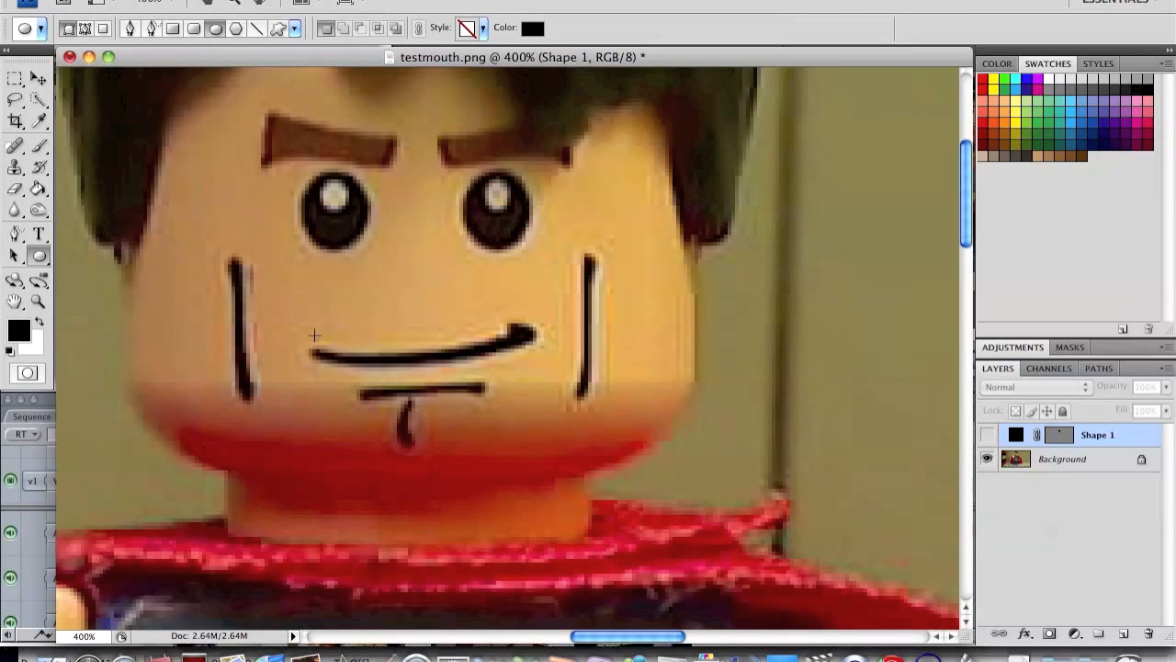
left_click_drag(296, 313, 547, 371)
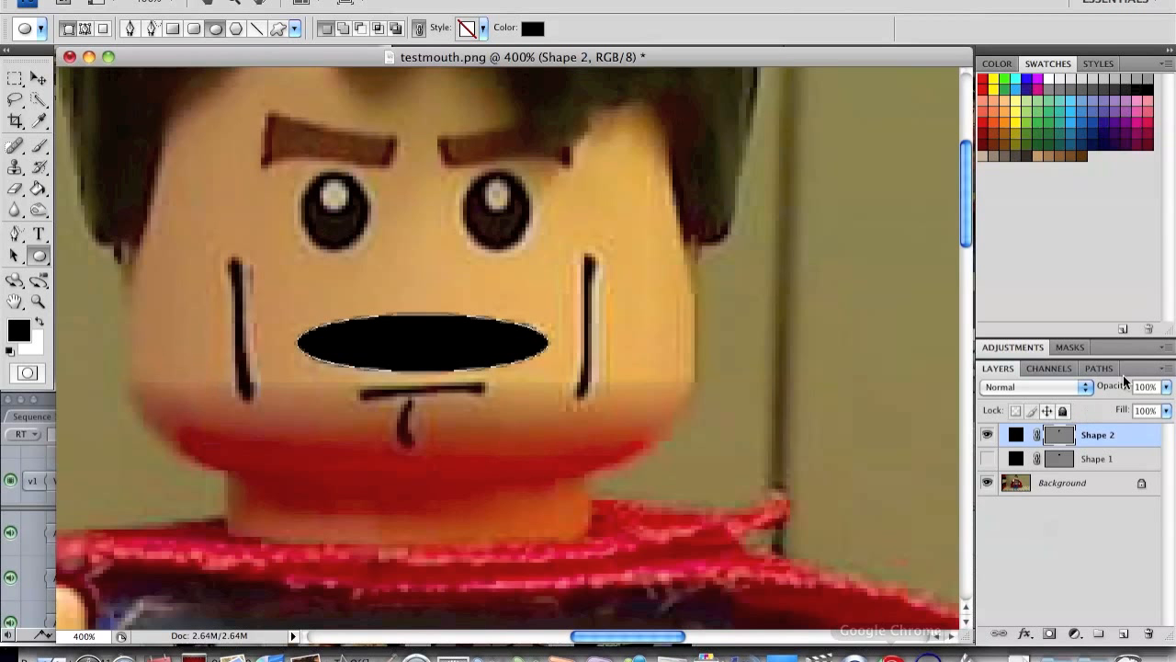
Step: Hide the ellipse layer and paint a black open mouth on a new layer, outlining it with a 3 px brush and filling it with an 8 px brush
left_click(990, 434)
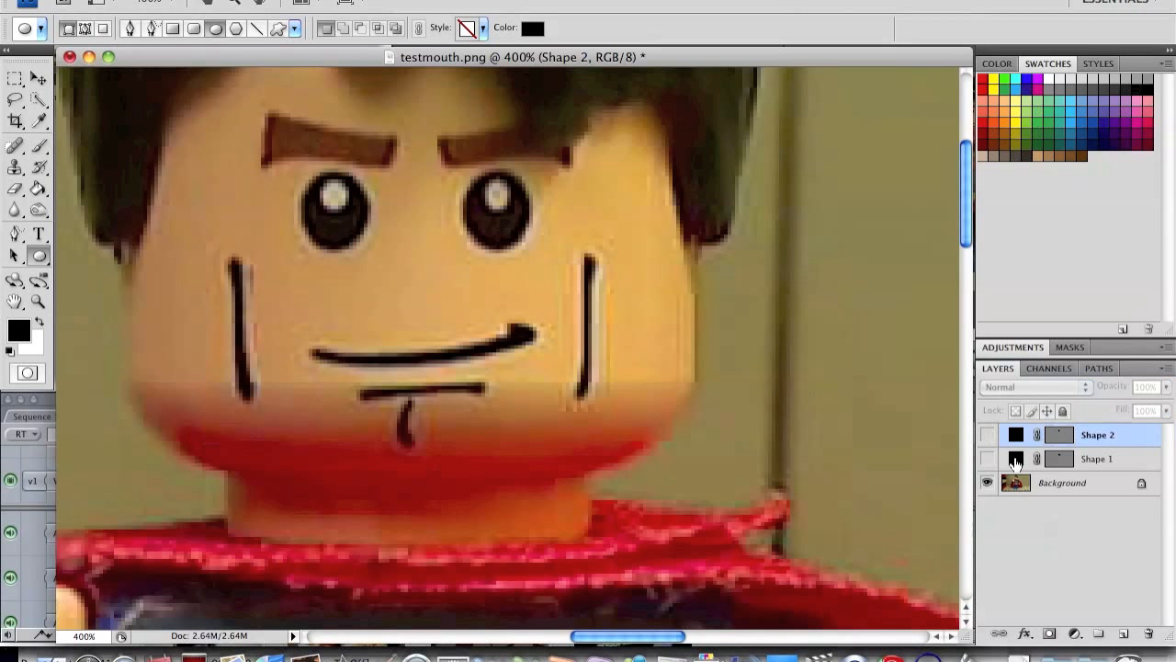
left_click(1121, 634)
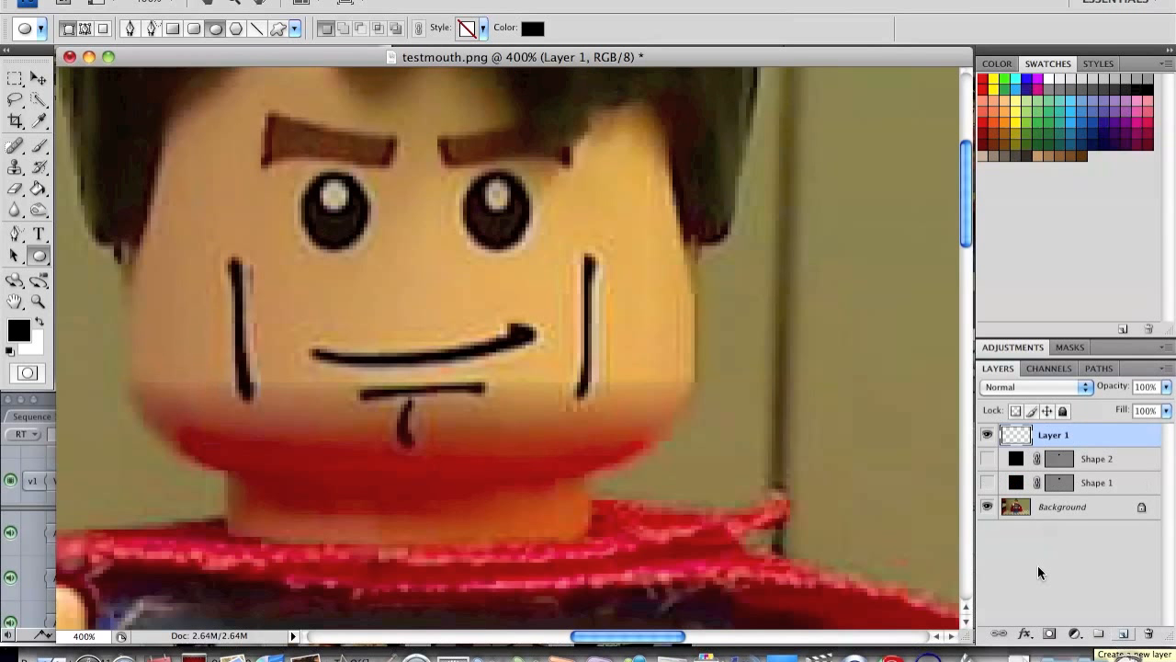
left_click(40, 147)
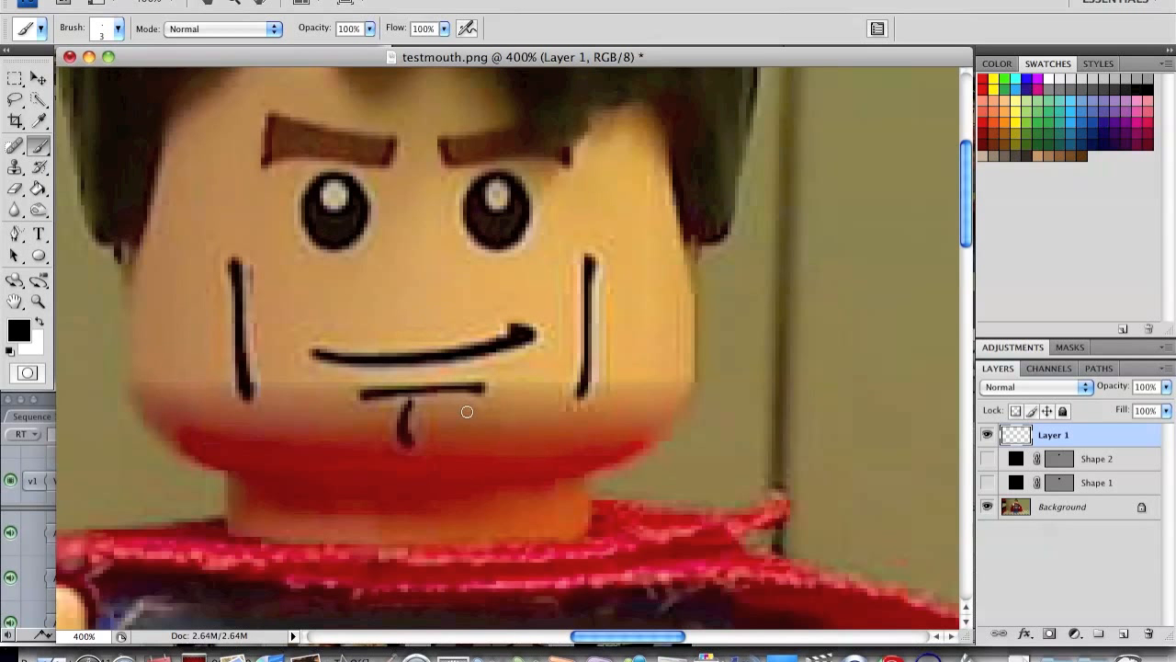
mouse_move(472, 334)
left_mouse_down()
mouse_move(349, 329)
mouse_move(324, 347)
mouse_move(346, 361)
mouse_move(462, 356)
left_mouse_up()
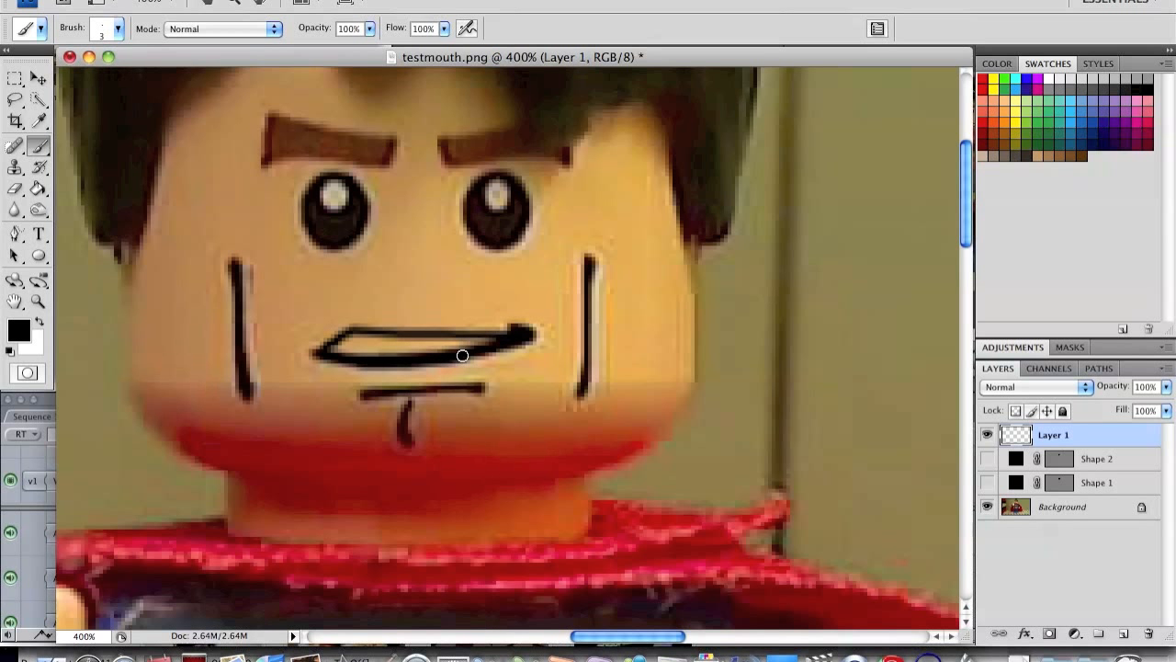
key("bracketright")
key("bracketright")
key("bracketright")
key("bracketright")
key("bracketright")
mouse_move(472, 352)
left_mouse_down()
mouse_move(499, 339)
mouse_move(337, 341)
mouse_move(338, 357)
mouse_move(415, 359)
mouse_move(515, 339)
mouse_move(497, 328)
mouse_move(316, 347)
left_mouse_up()
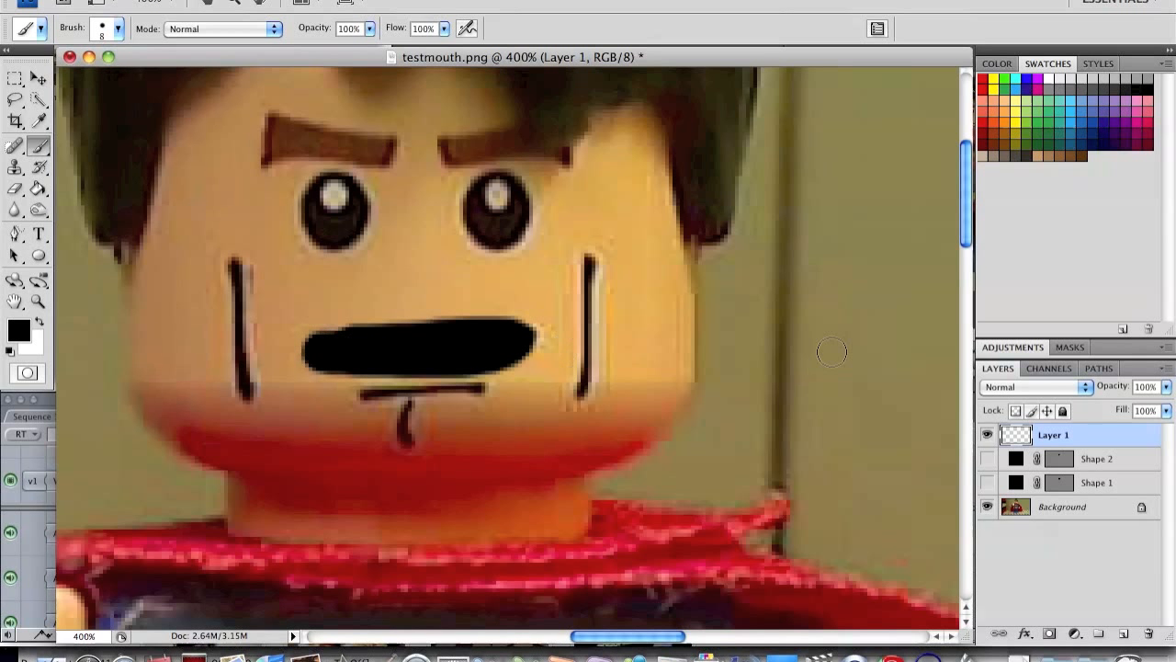
Step: Compare the three mouth versions by toggling their layers' visibility, leaving only the painted mouth shown over the photo
left_click(988, 436)
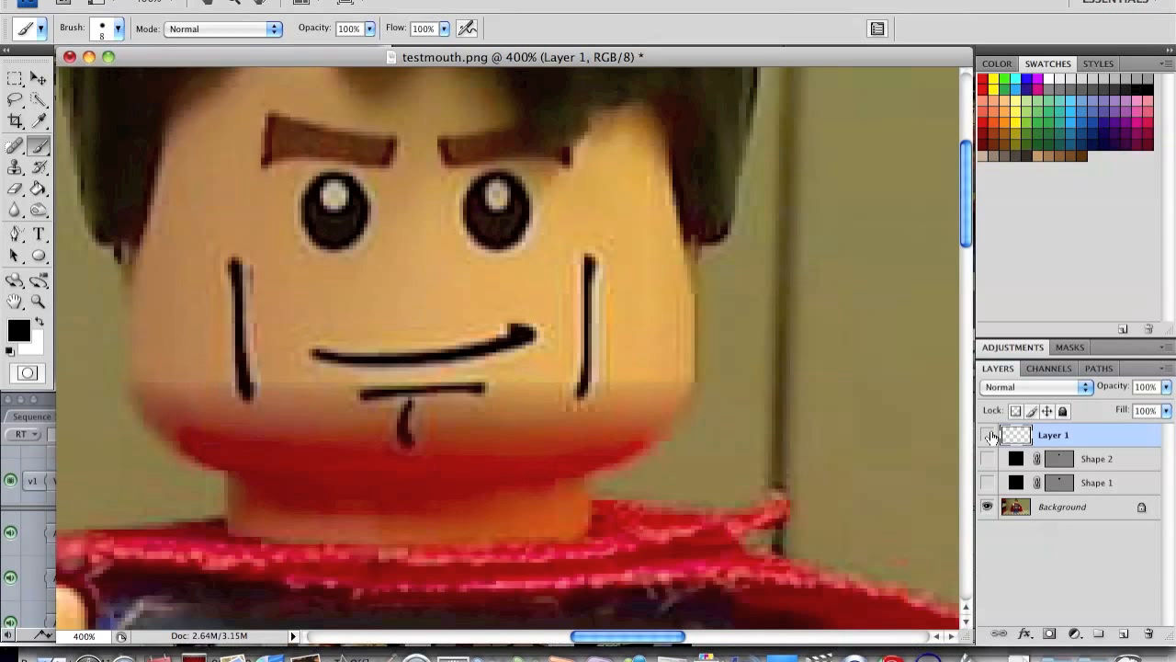
left_click(988, 459)
left_click(989, 483)
left_click(989, 482)
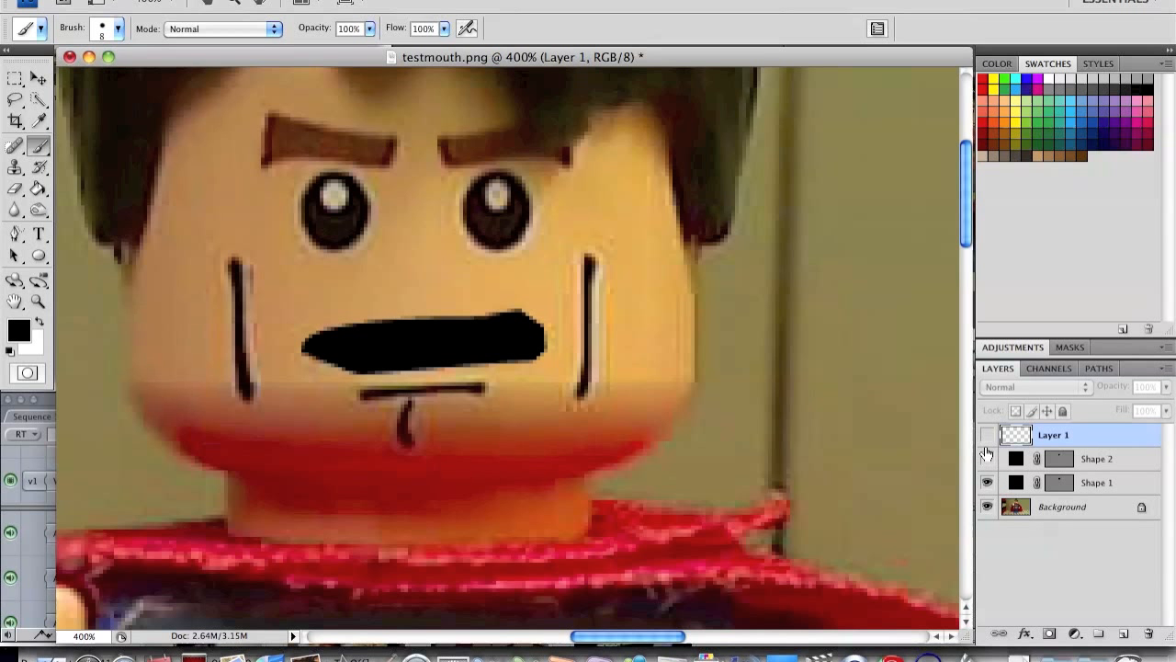
left_click(988, 486)
left_click(988, 435)
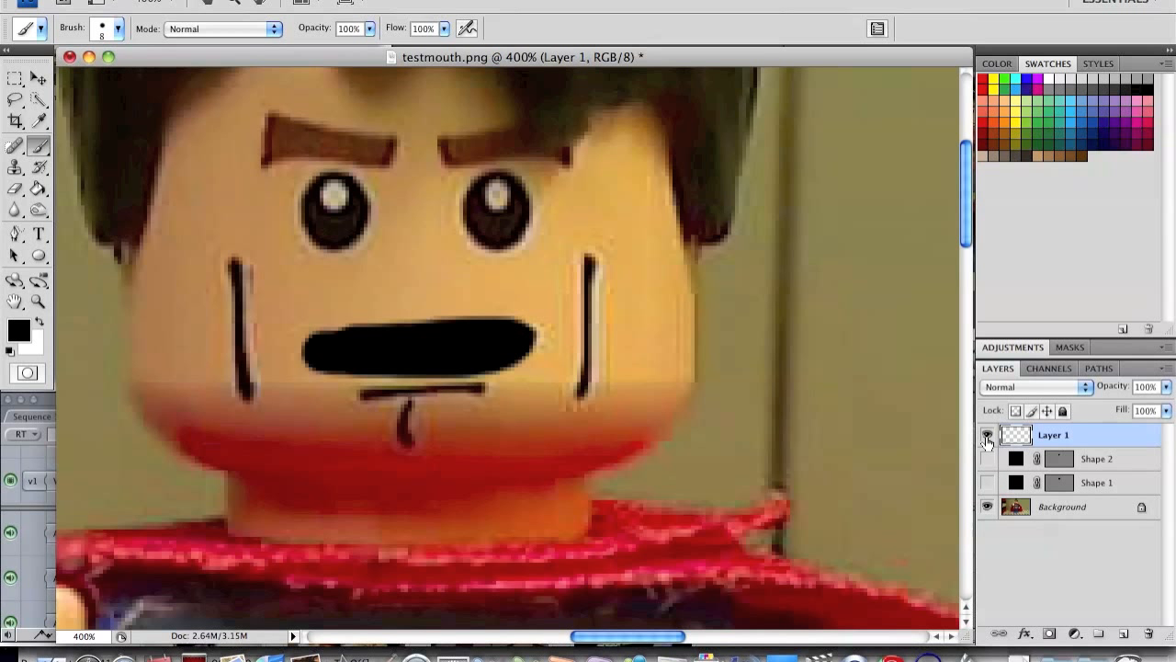
left_click(988, 438)
left_click(987, 459)
left_click(987, 460)
left_click(985, 440)
left_click(988, 435)
left_click(988, 437)
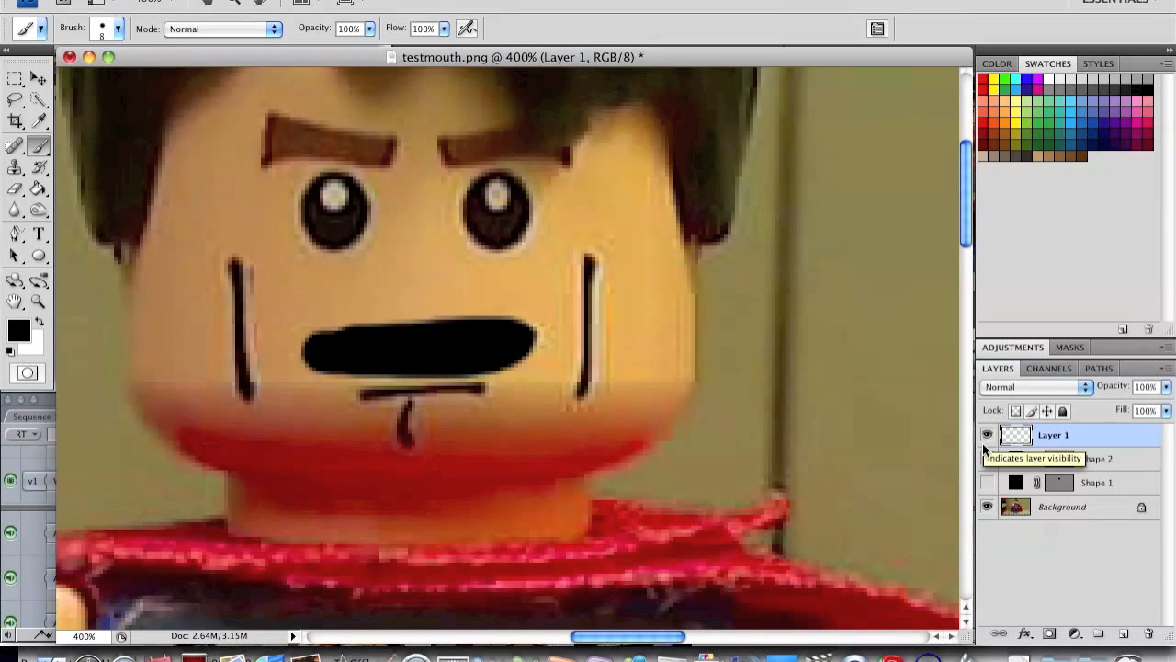
Step: Hide the Background photo layer so only the painted mouth shows on transparency
left_click(988, 506)
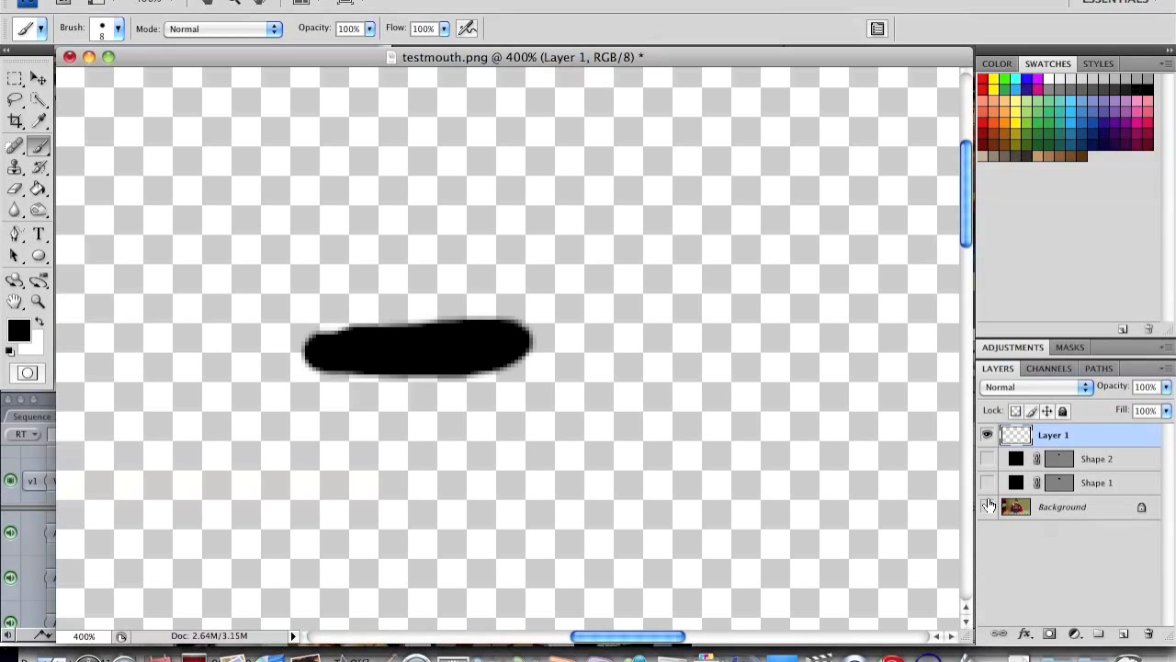
scroll(506, 379, "down", 3)
scroll(506, 378, "left", 5)
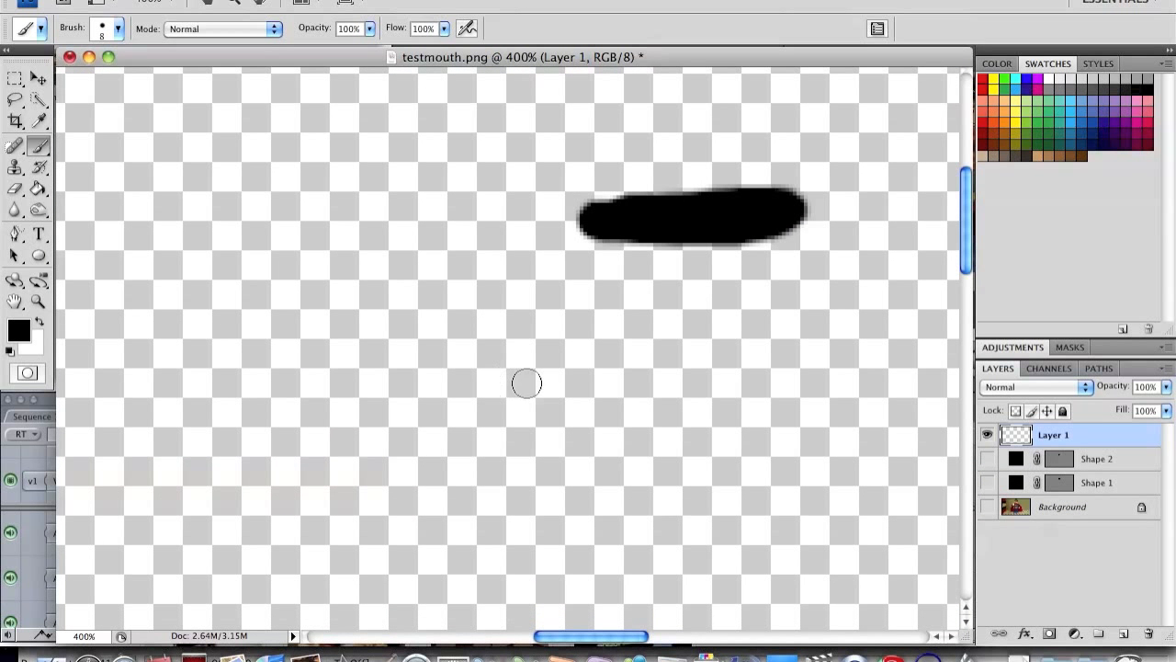
Step: Save the painted mouth as a non-interlaced PNG copy named testmouth2.png in the Documents folder
scroll(532, 381, "right", 1)
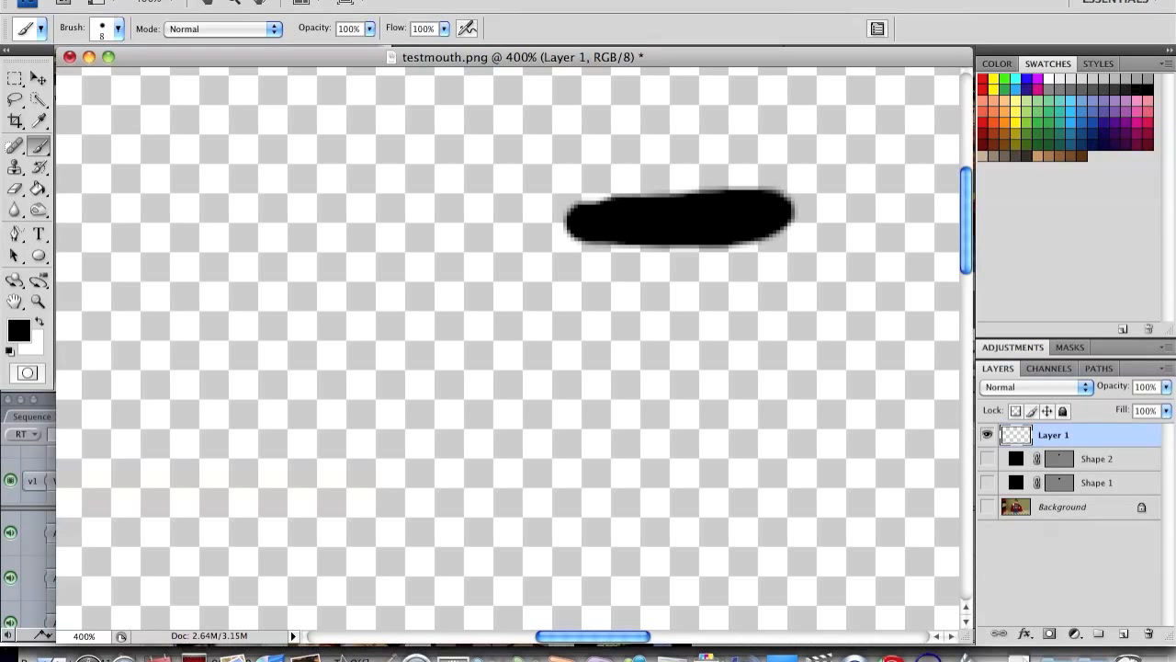
left_click(154, 1)
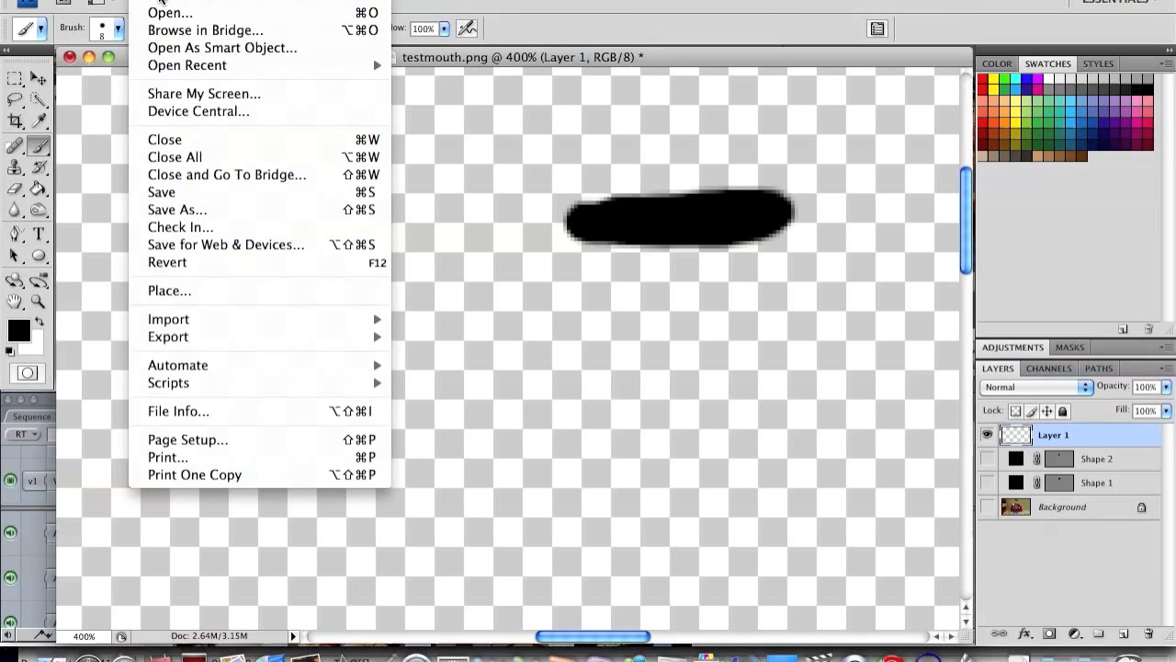
left_click(210, 214)
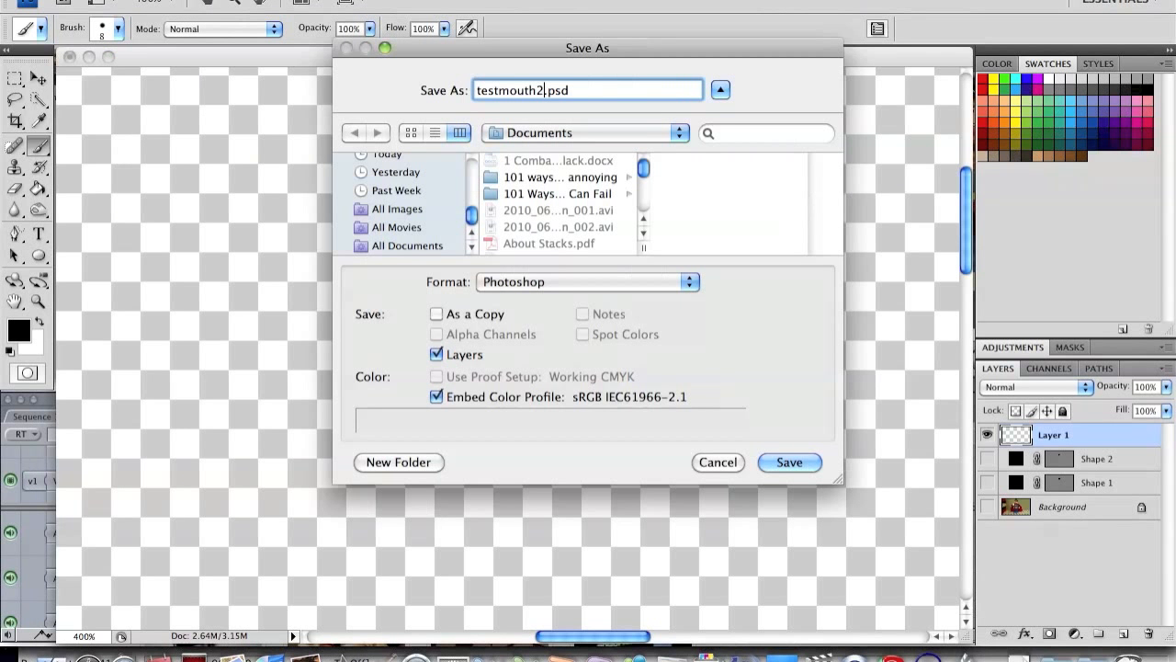
left_click(511, 286)
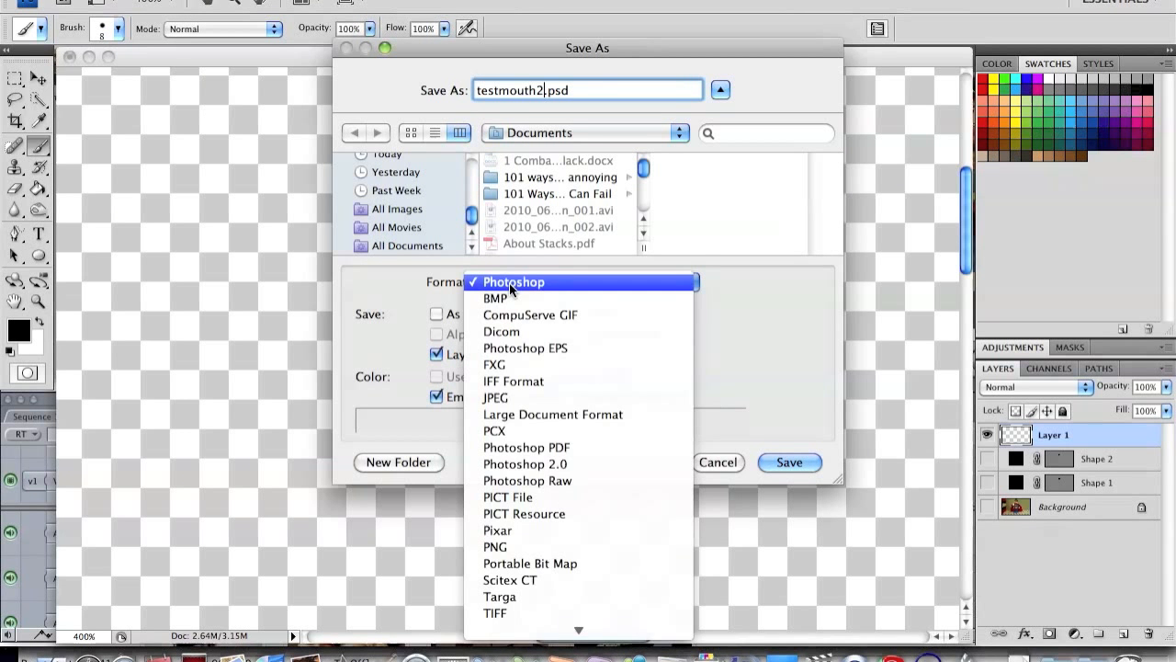
left_click(577, 546)
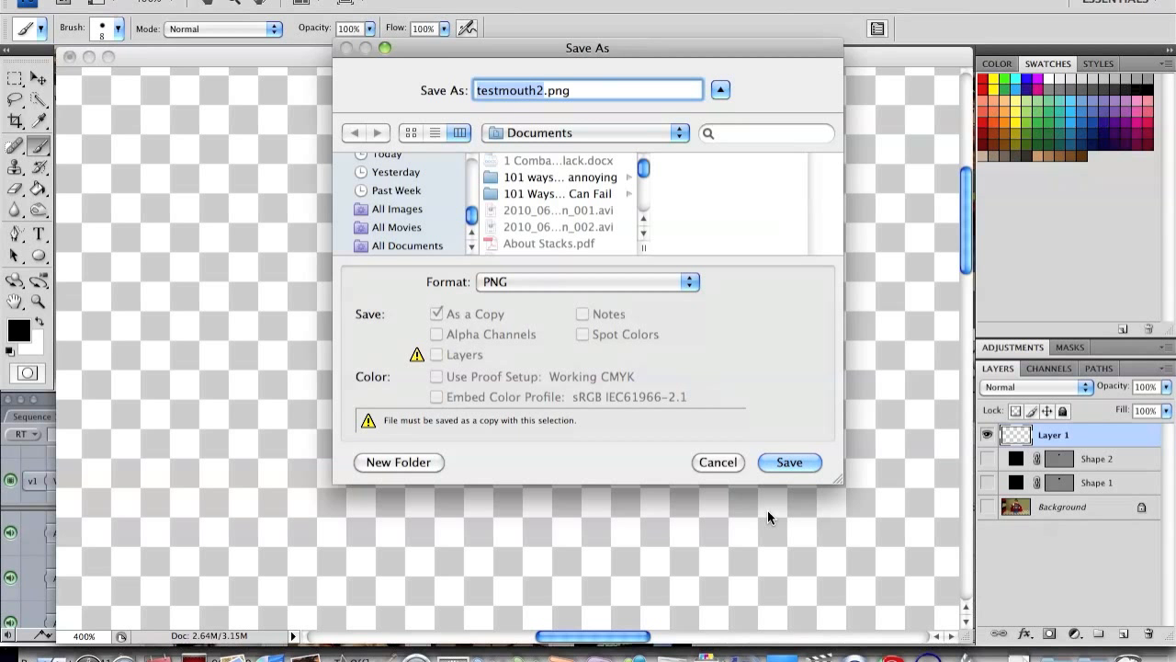
left_click(796, 462)
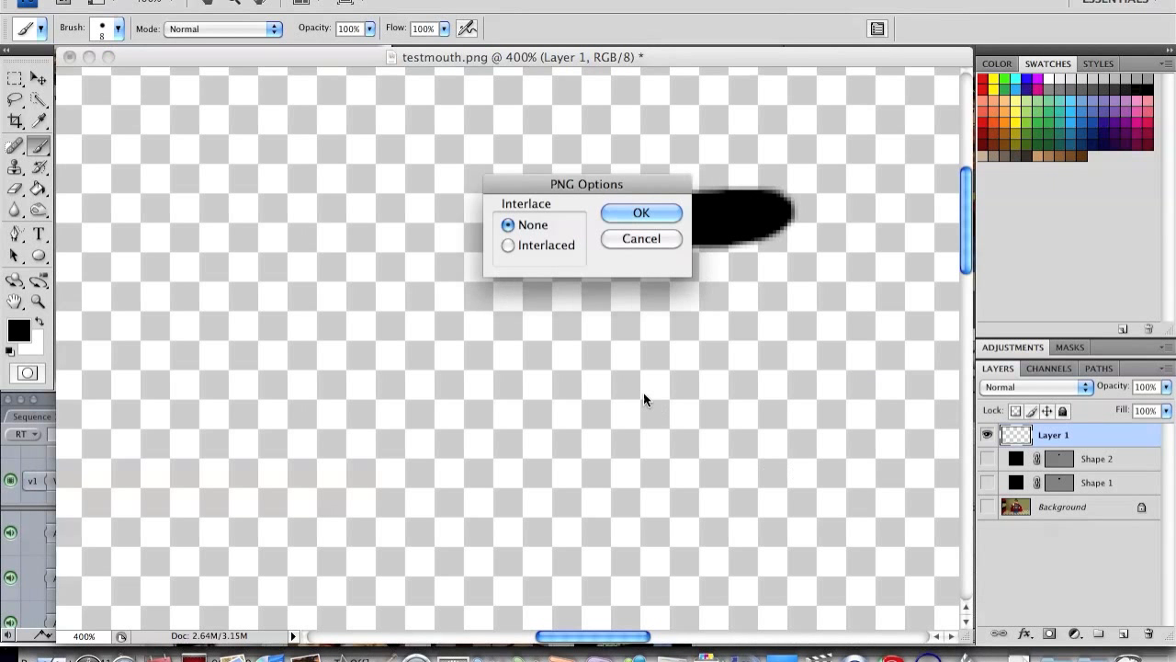
left_click(641, 214)
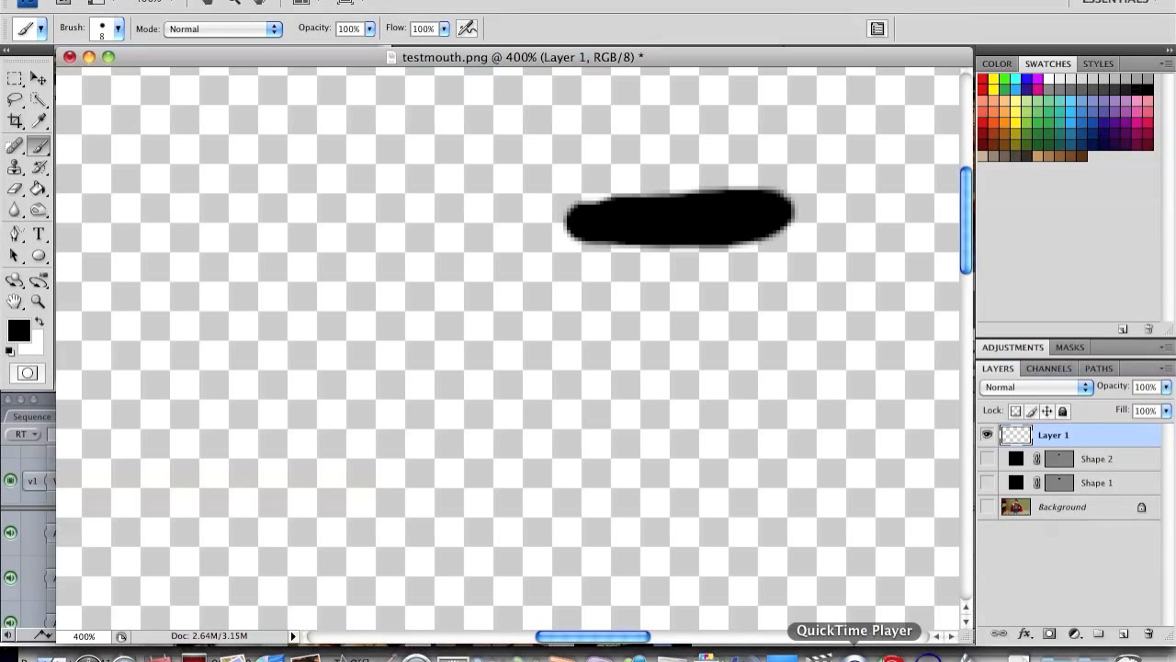
Step: Switch to Final Cut Express, undo the last edit and return the playhead to the start of the sequence
left_click(819, 655)
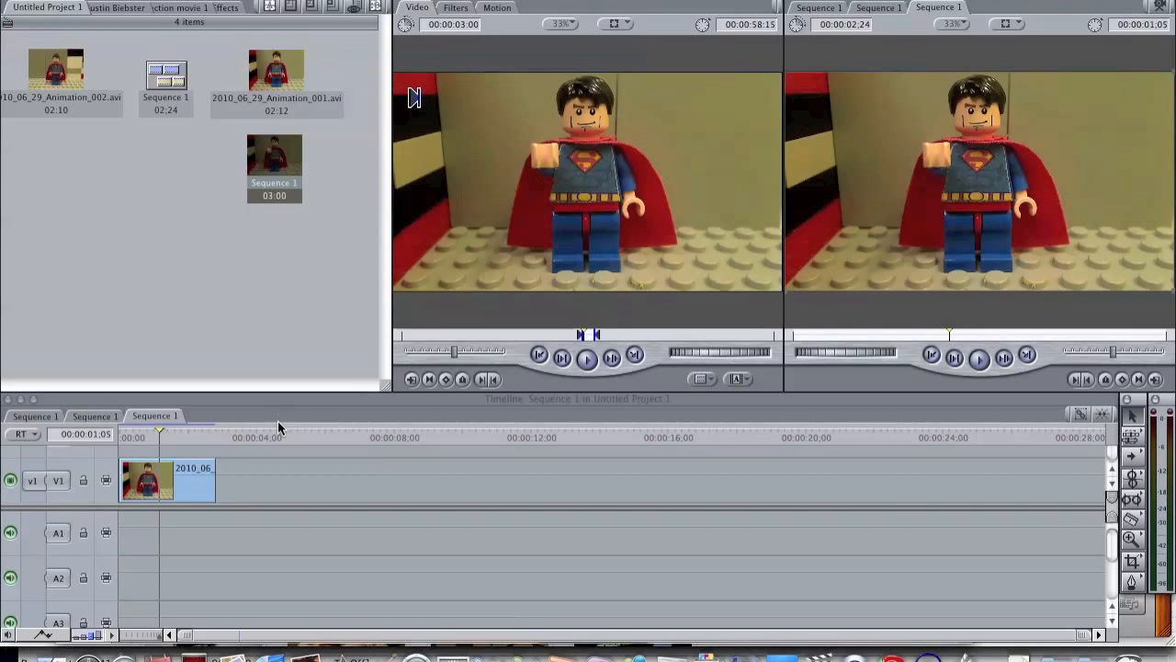
key("super+z")
left_click_drag(153, 436, 111, 428)
Step: Import testmouth2.png from the Documents folder into the project
left_click(184, 0)
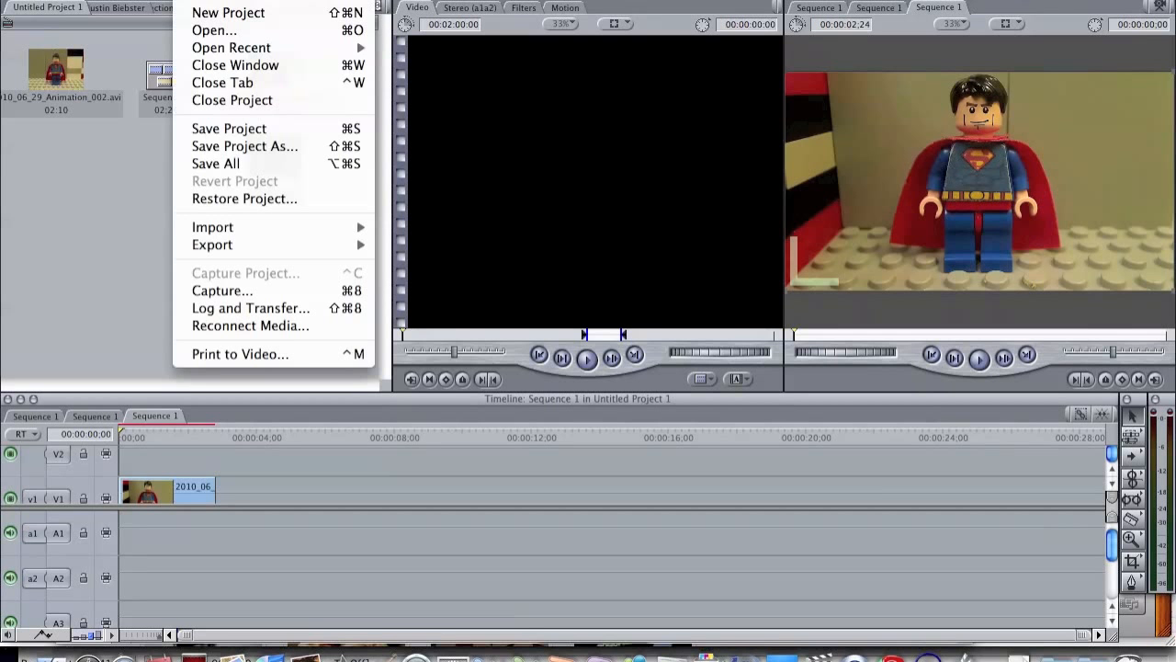
mouse_move(239, 228)
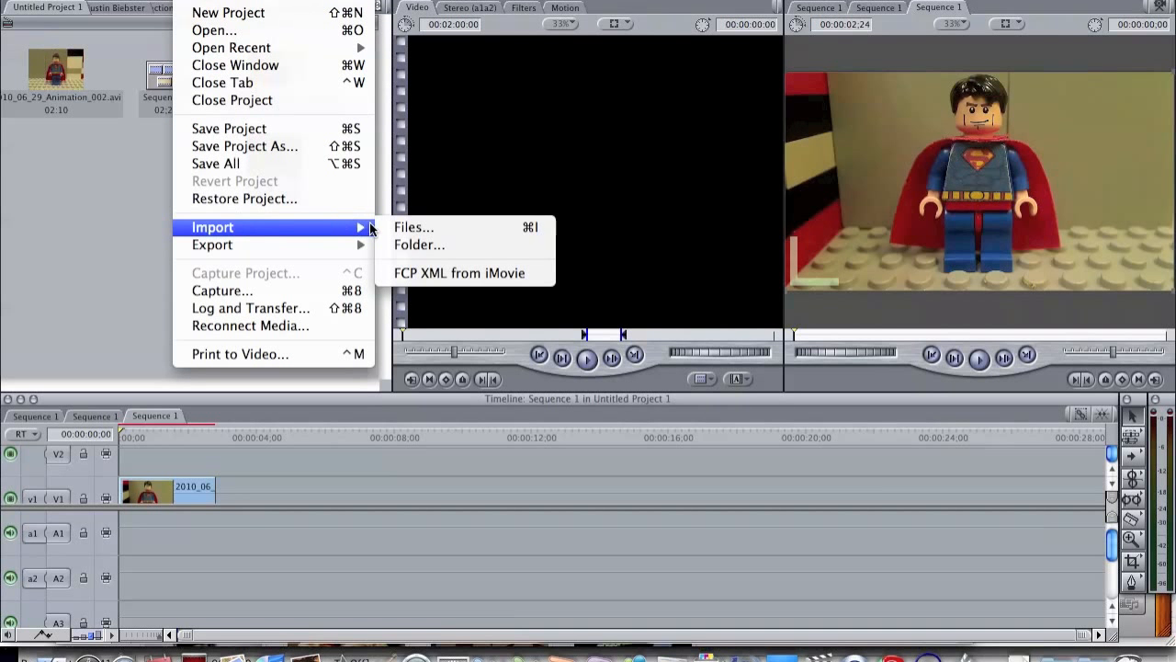
left_click(398, 228)
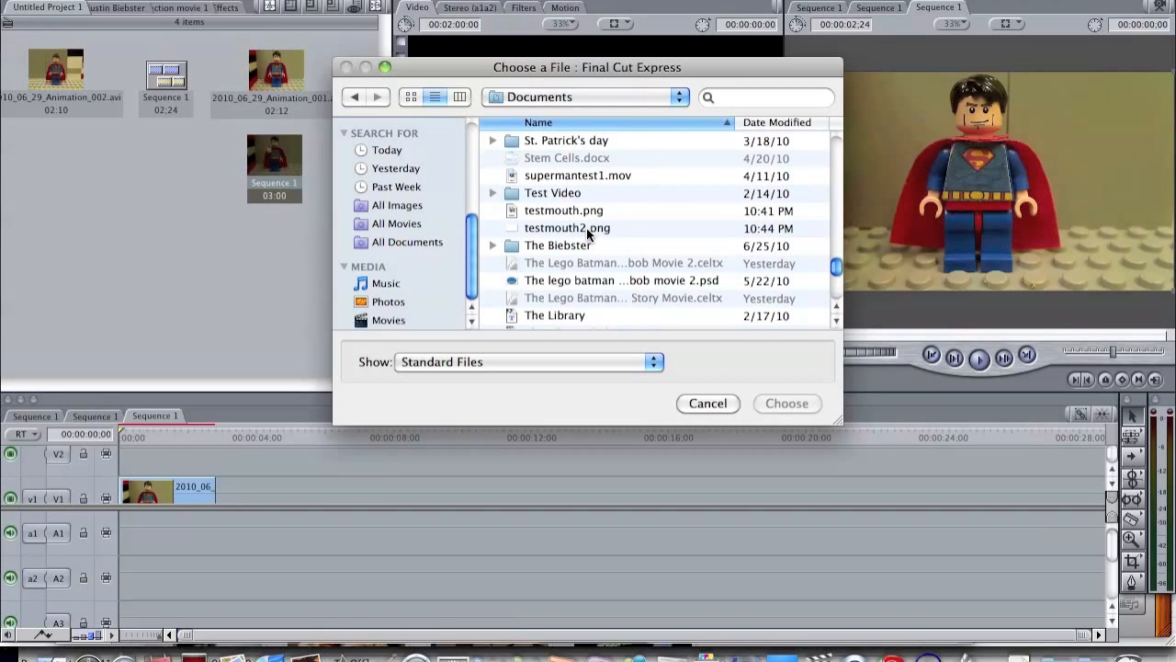
left_click(588, 234)
left_click(786, 403)
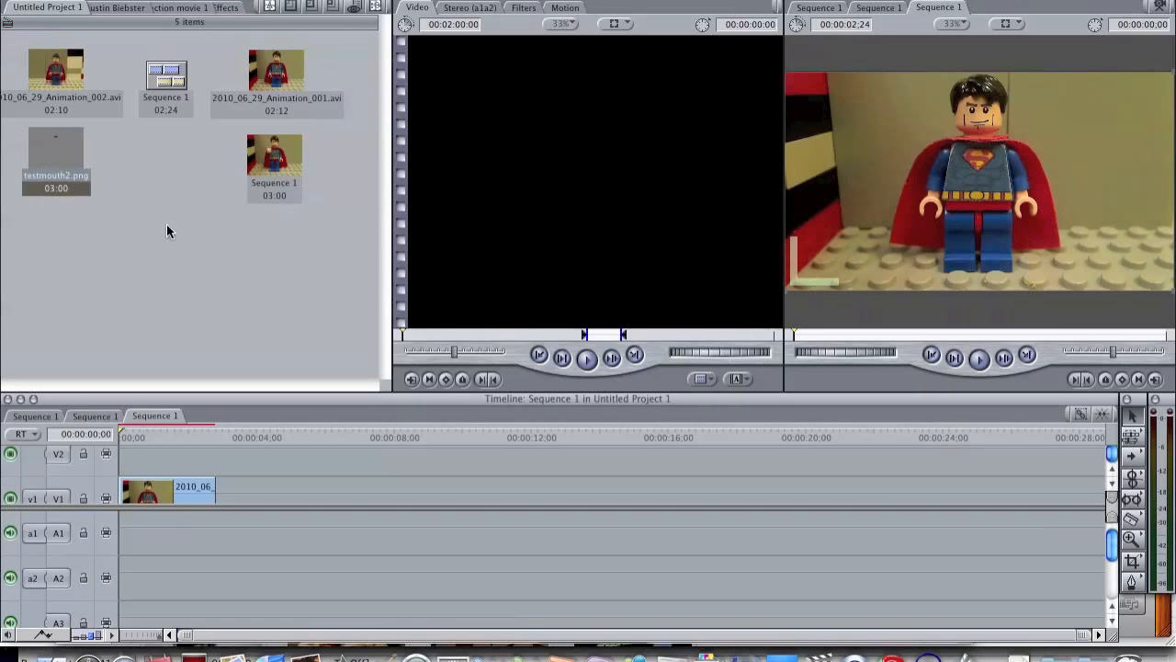
Step: Place testmouth2.png on track V2 above the animation clip, starting at the beginning of the sequence
left_click(134, 184)
left_click_drag(66, 148, 113, 460)
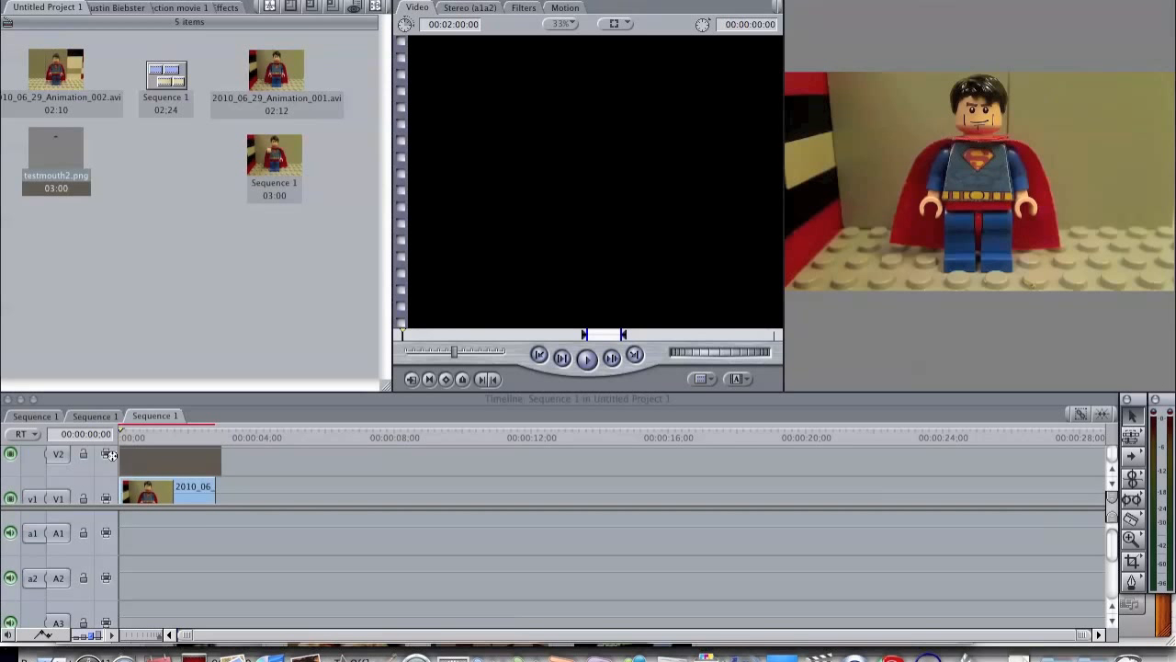
scroll(155, 470, "down", 2)
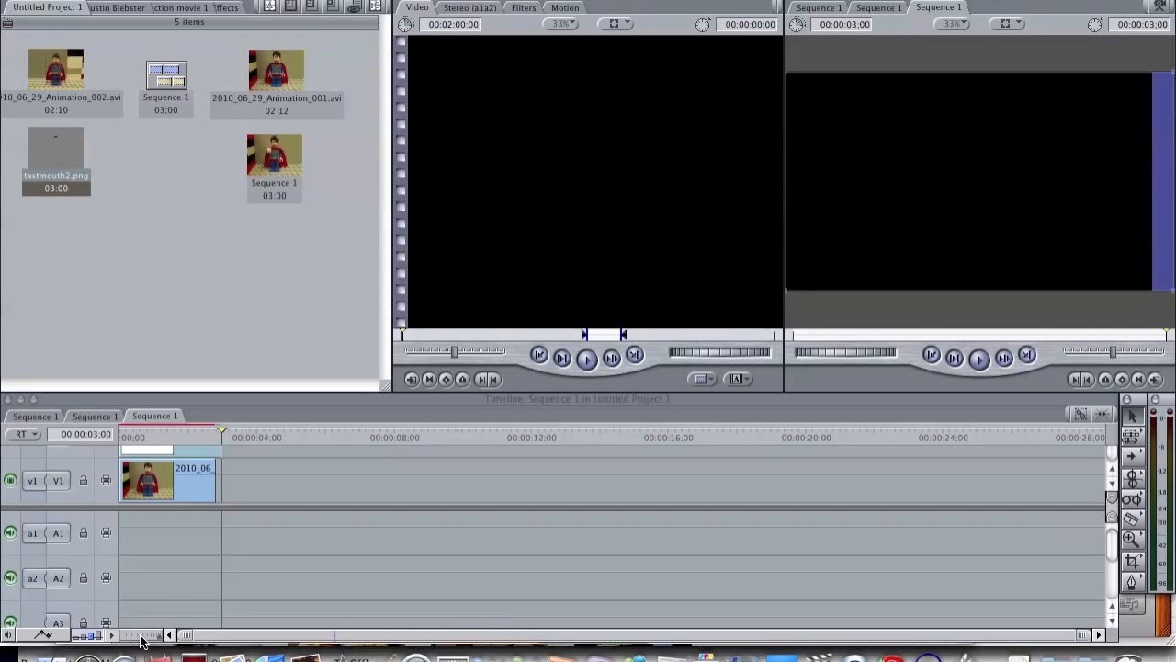
Step: Split the mouth clip on V2 at 00:00:00;02 and delete the remainder, keeping only its first two frames
mouse_move(156, 639)
left_mouse_down()
mouse_move(131, 637)
mouse_move(144, 638)
left_mouse_up()
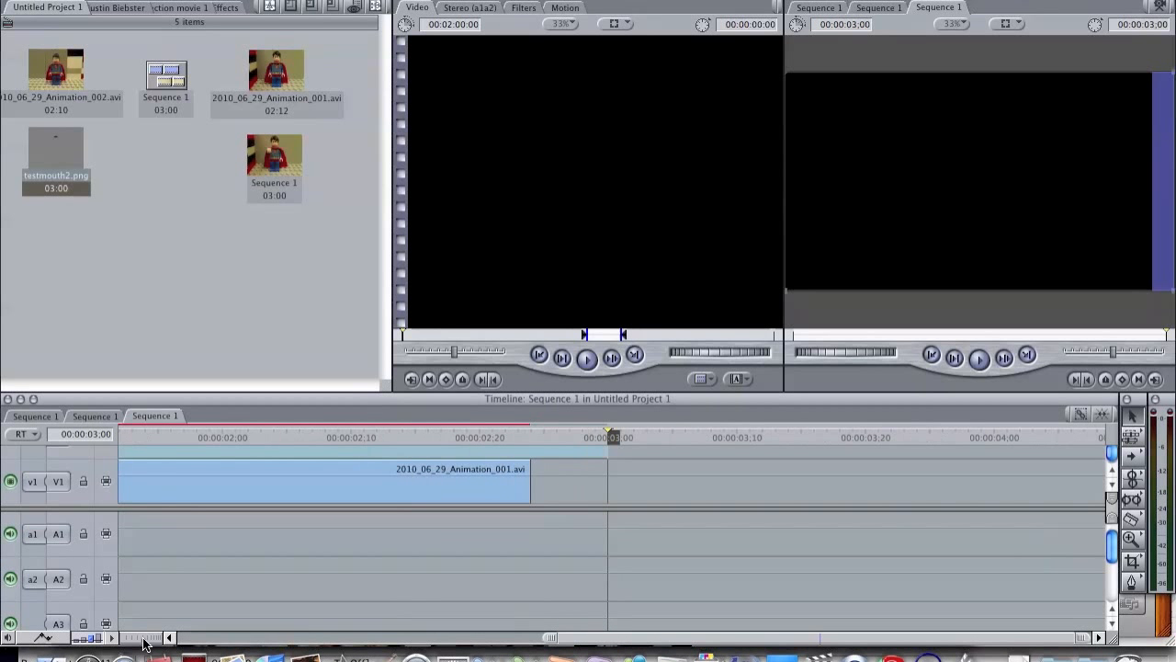
scroll(258, 606, "left", 10)
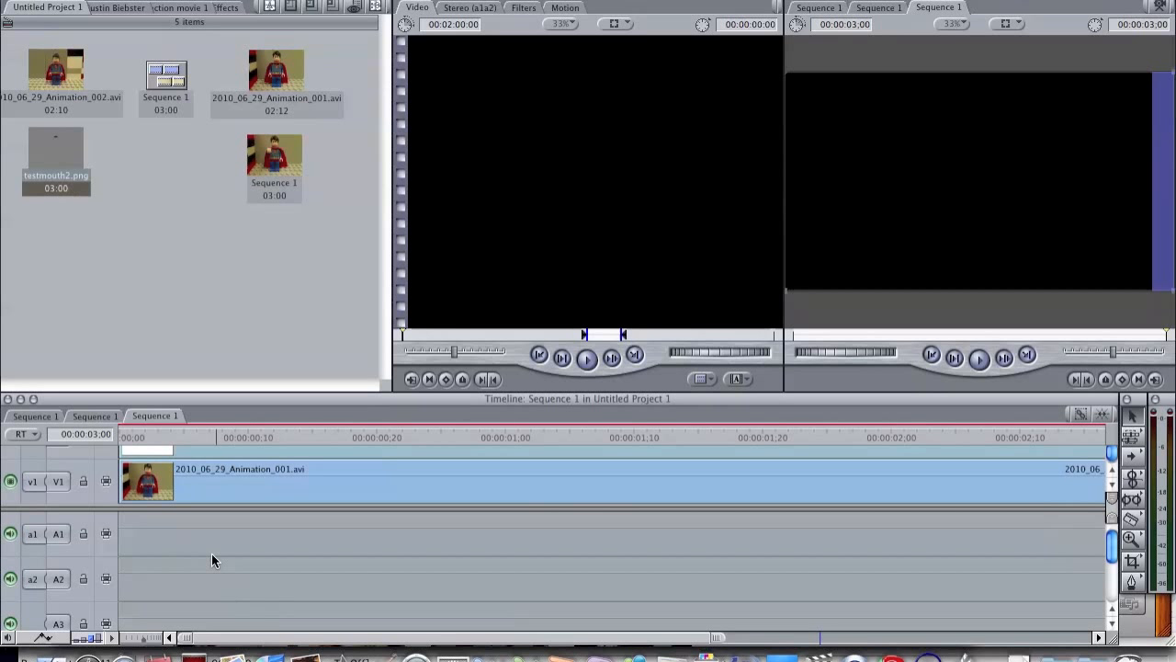
scroll(184, 456, "up", 2)
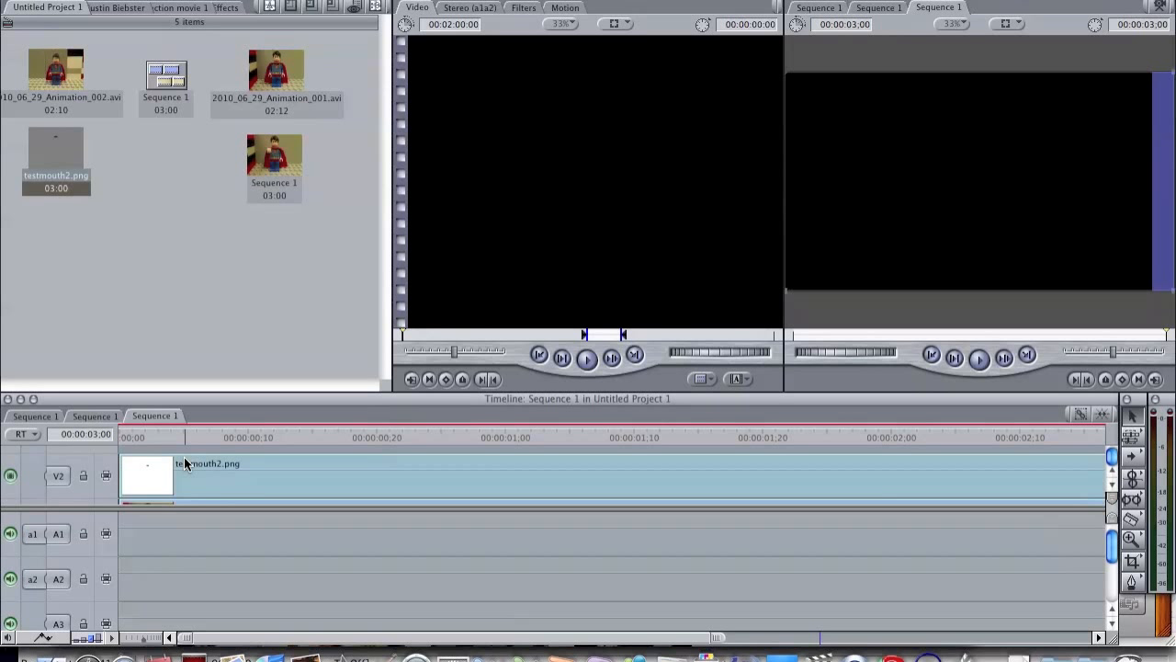
left_click(131, 434)
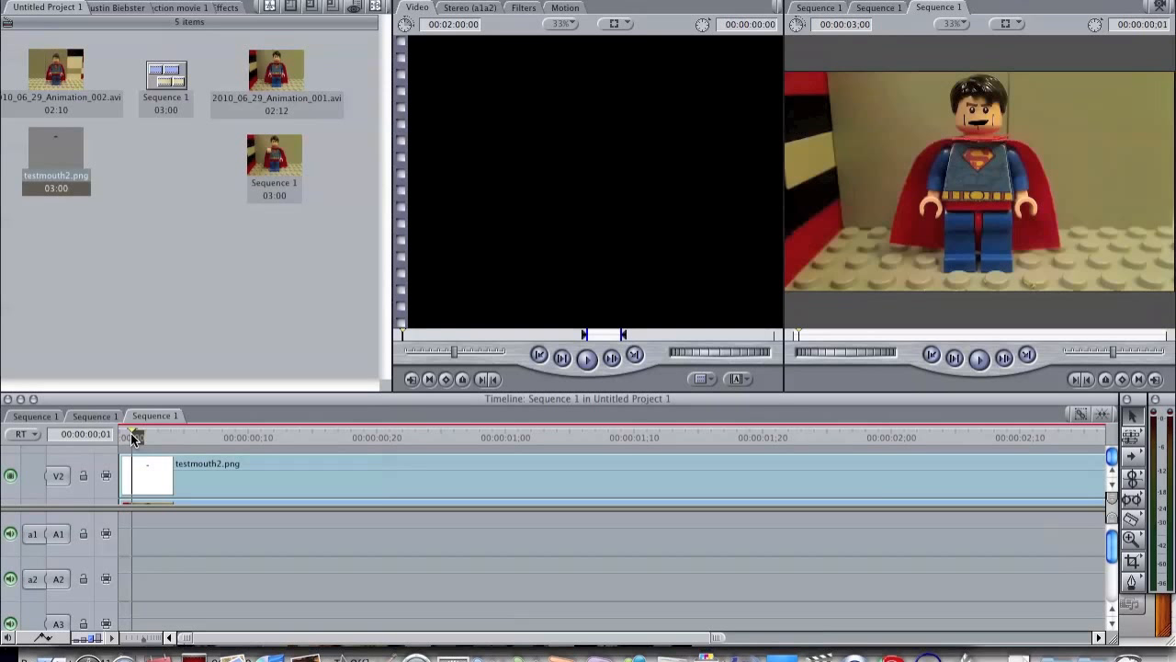
key("Right")
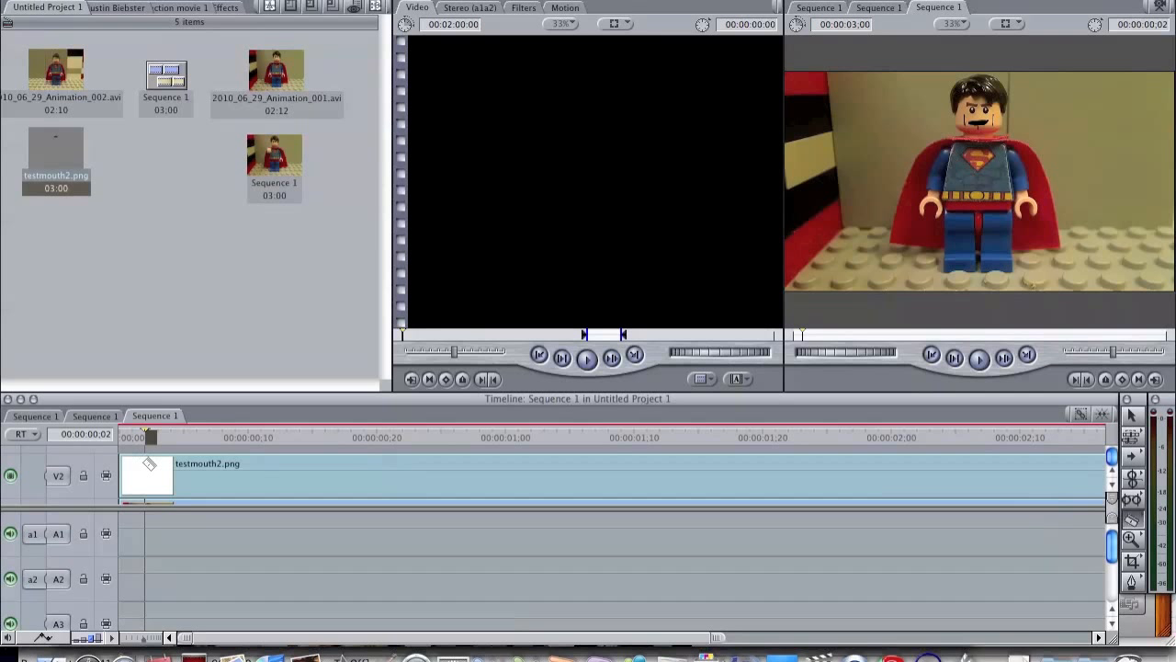
left_click(148, 464)
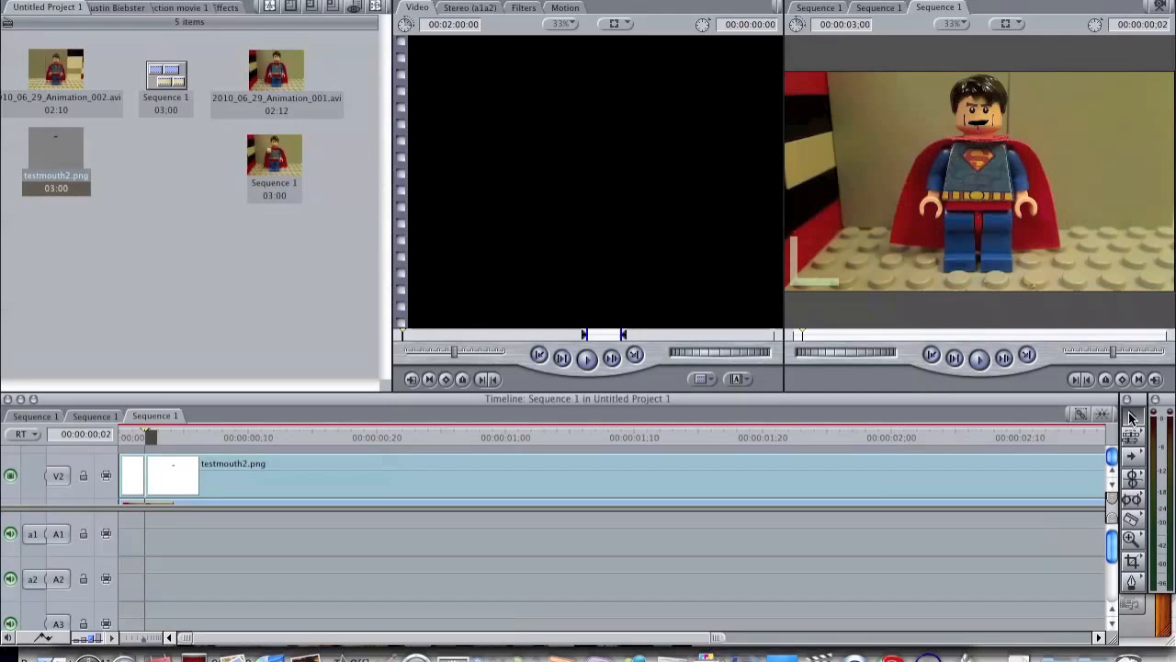
left_click(775, 471)
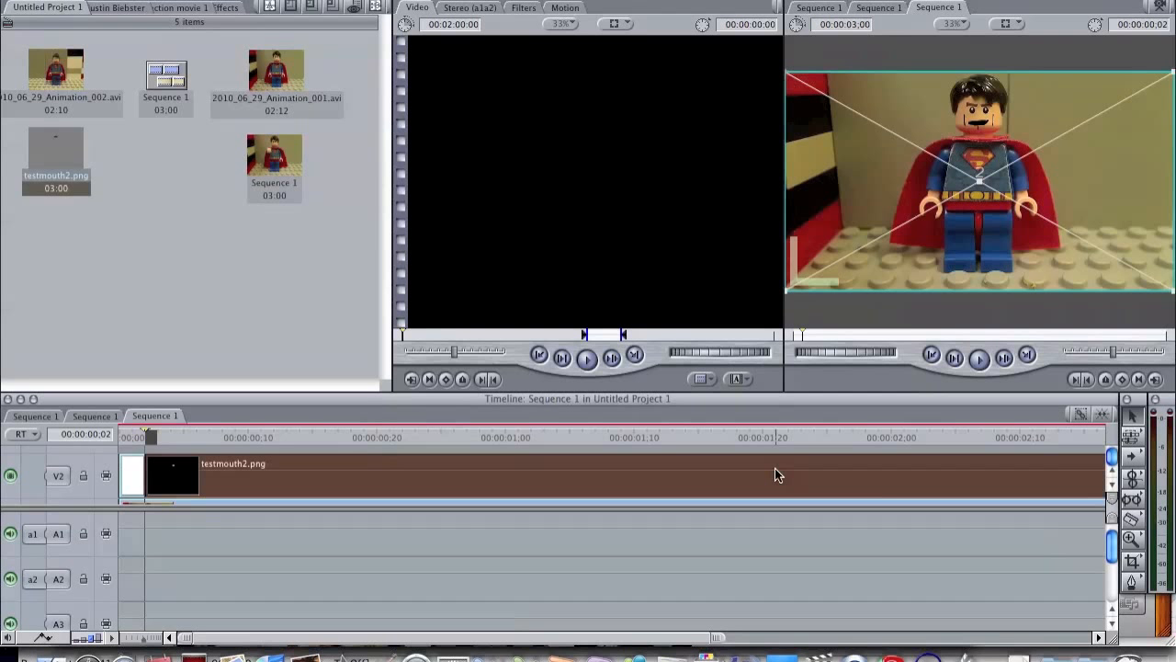
key("Delete")
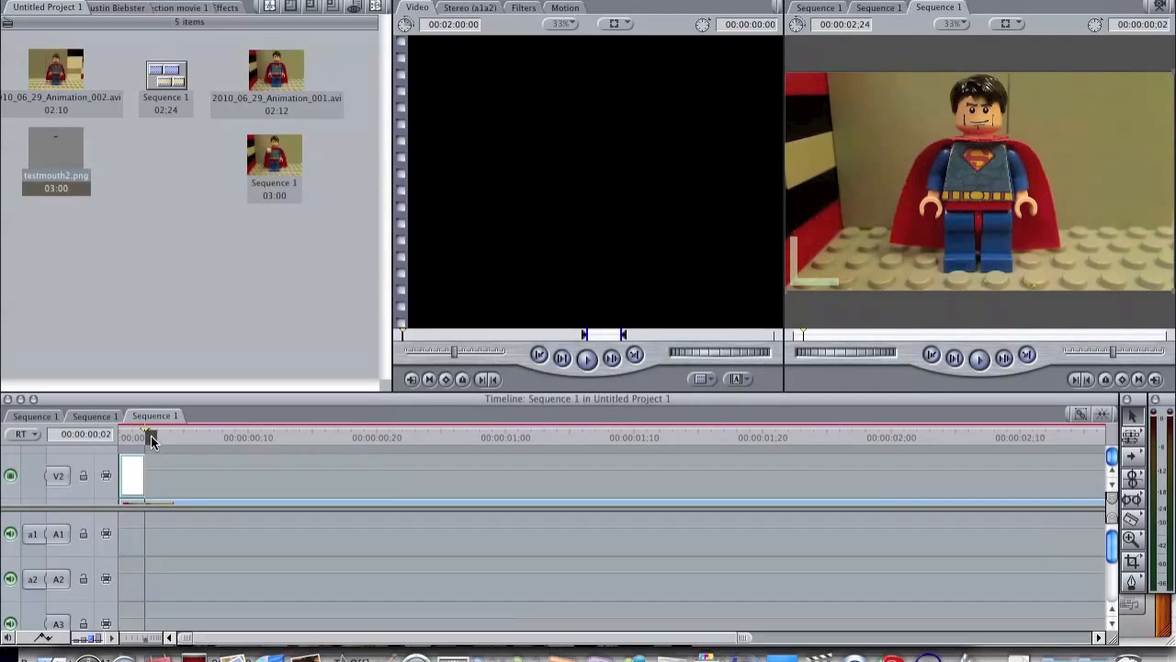
Step: Paste copies of the two-frame mouth clip along V2 every four frames, leaving two-frame gaps, up to the end of the animation
scroll(149, 486, "down", 3)
scroll(148, 486, "up", 4)
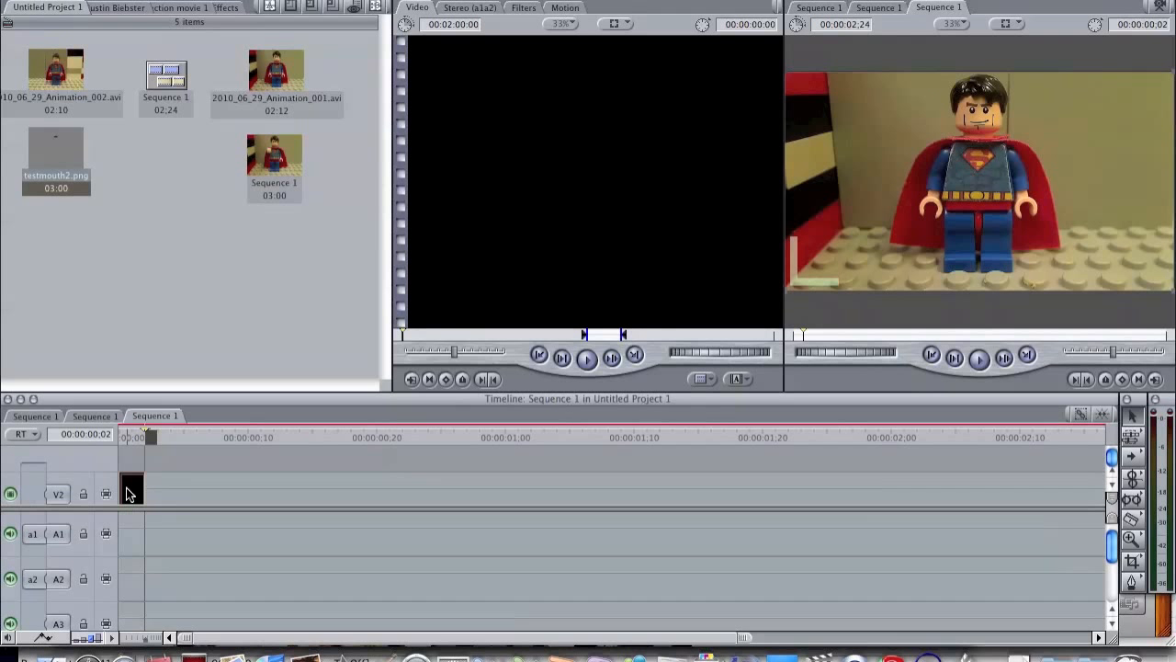
left_click_drag(147, 433, 117, 434)
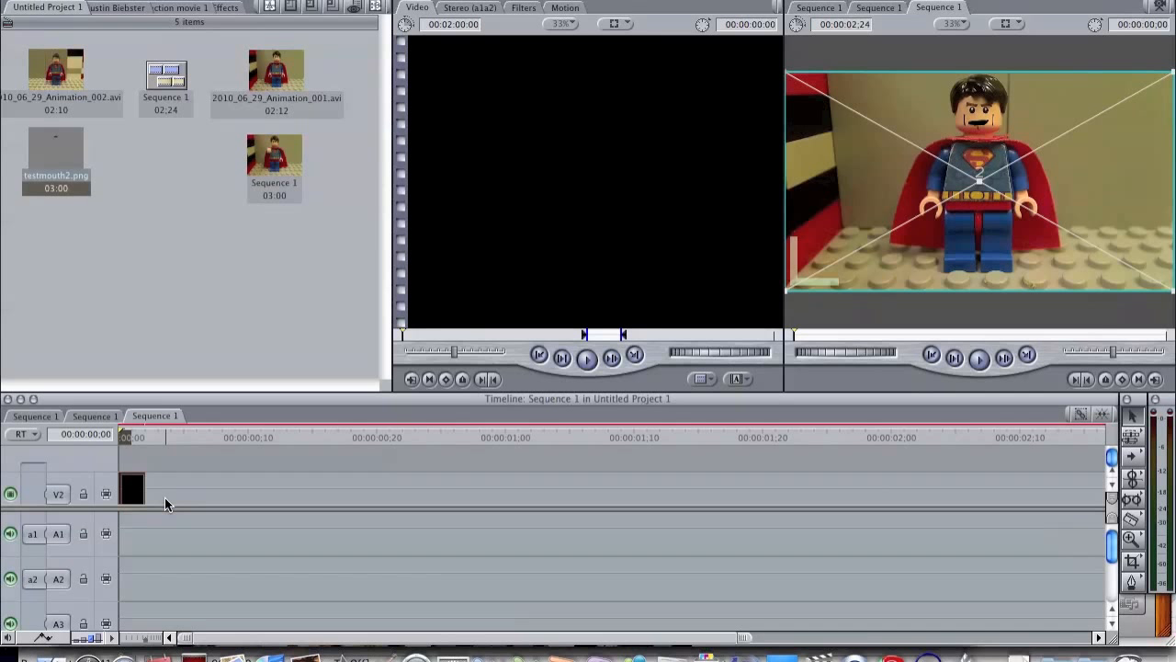
key("Right")
key("Right")
key("Right")
key("Right")
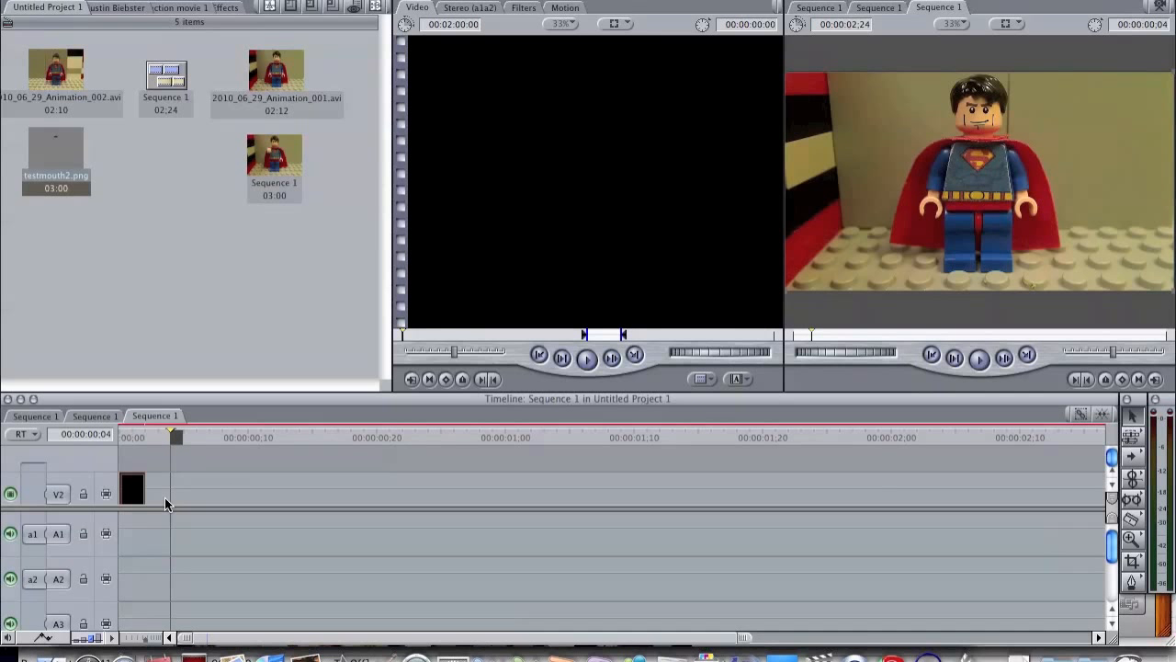
key("super+v")
key("Right")
key("Right")
key("super+v")
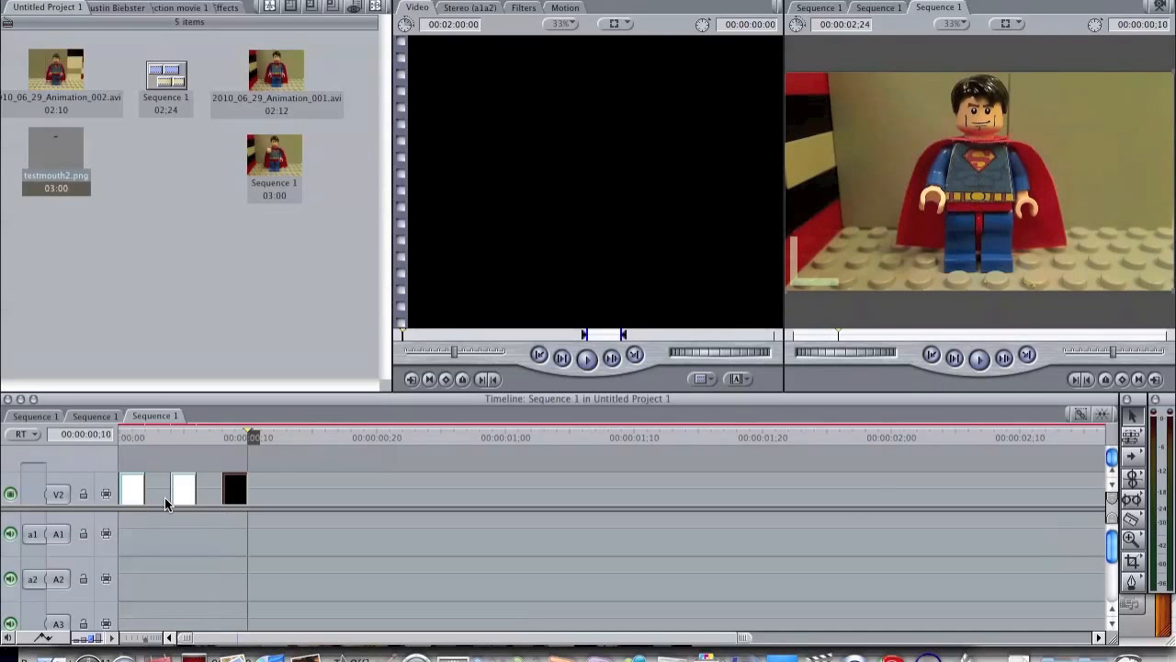
key("Right")
key("Right")
key("super+v")
key("Right")
key("Right")
key("Right")
key("Right")
key("super+v")
key("Right")
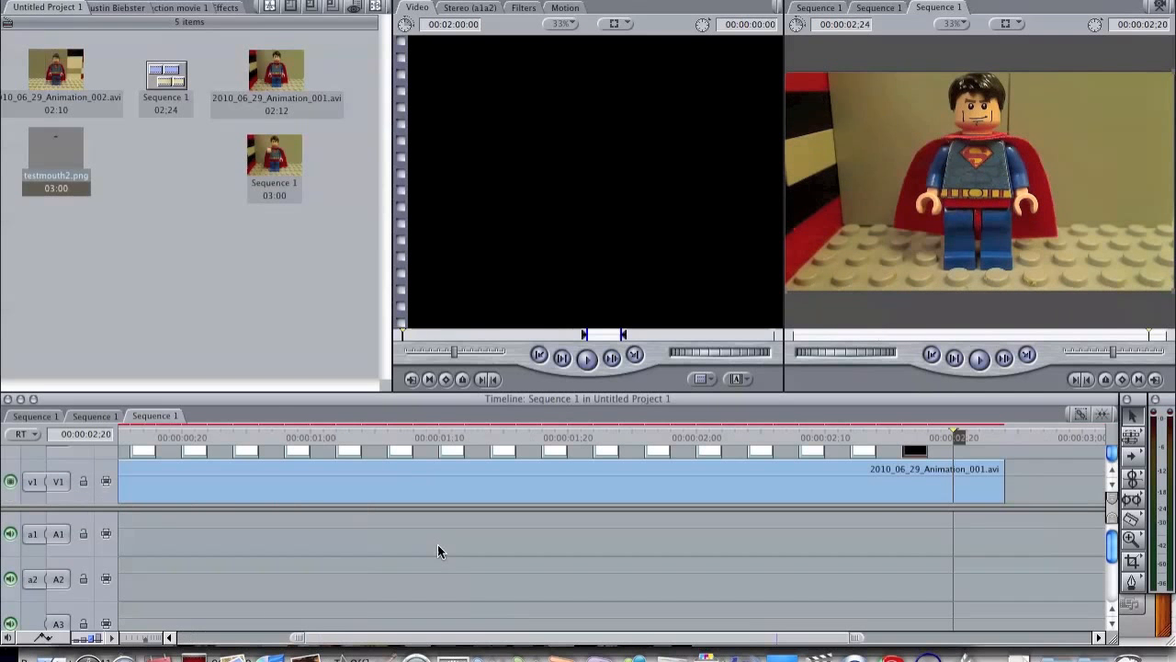
key("super+v")
key("Right")
key("Right")
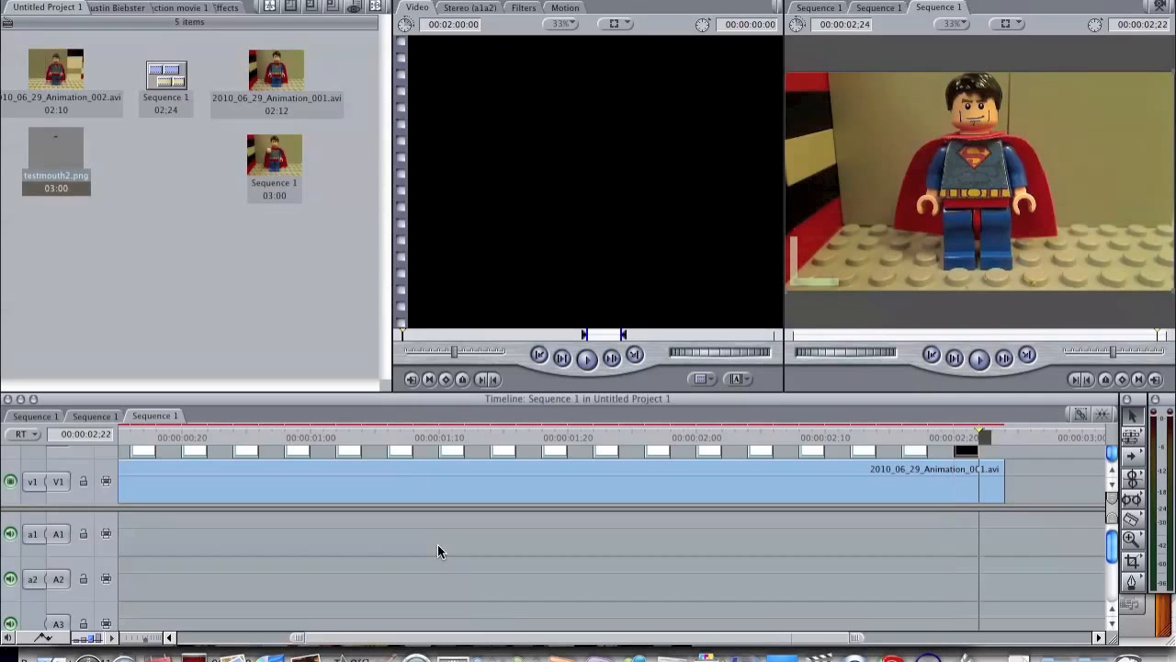
key("Right")
key("Right")
Step: Render the sequence and play it from the start to check the mouth animation
scroll(285, 528, "left", 3)
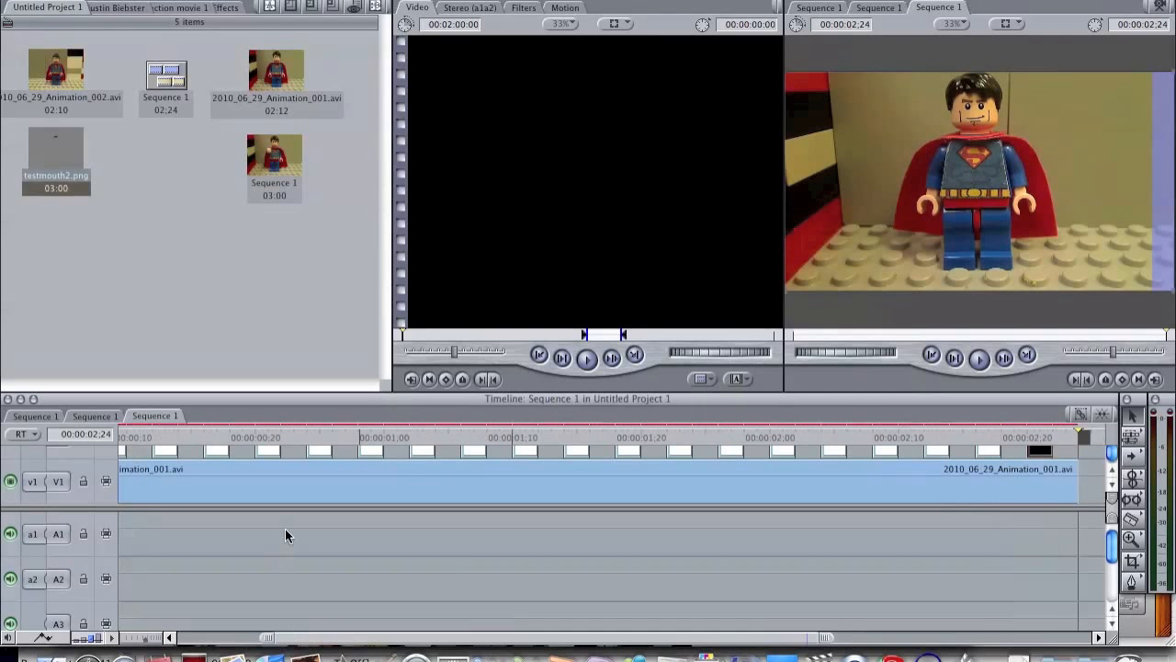
scroll(233, 476, "left", 1)
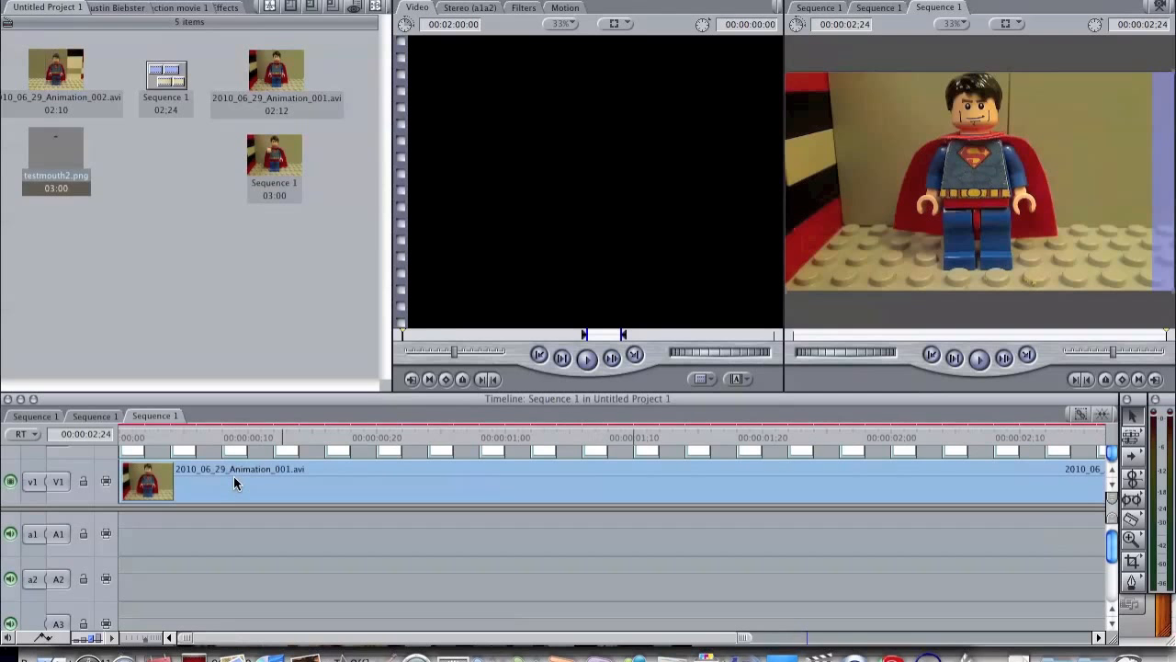
left_click_drag(213, 433, 75, 450)
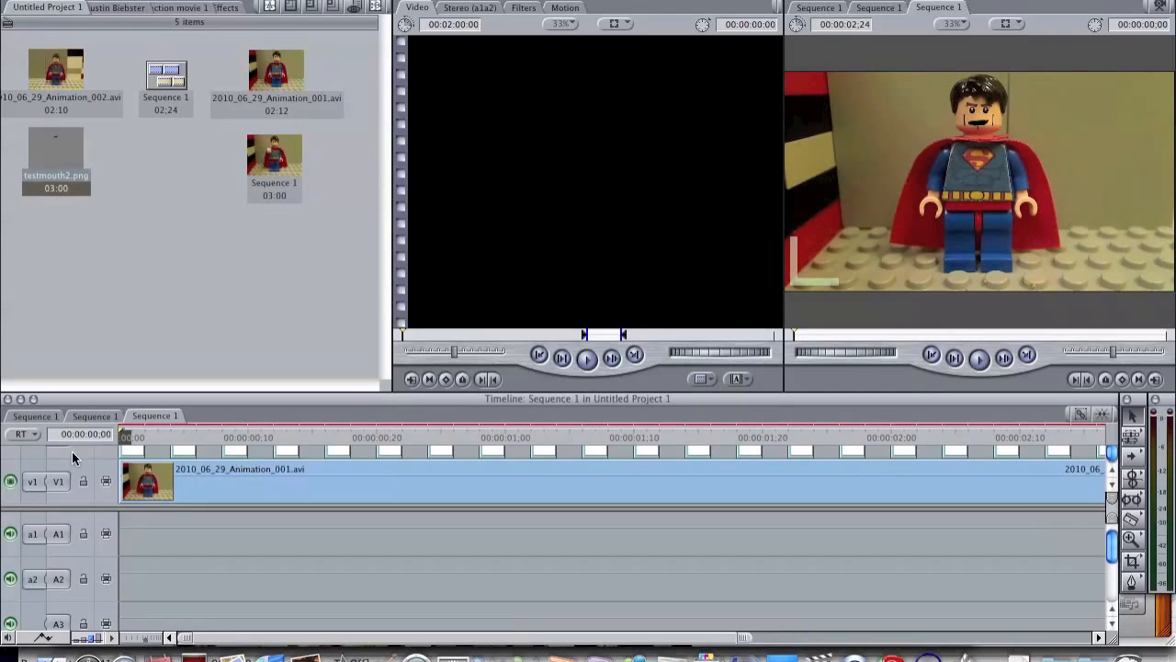
key("space")
left_click_drag(125, 434, 4, 437)
key("alt+r")
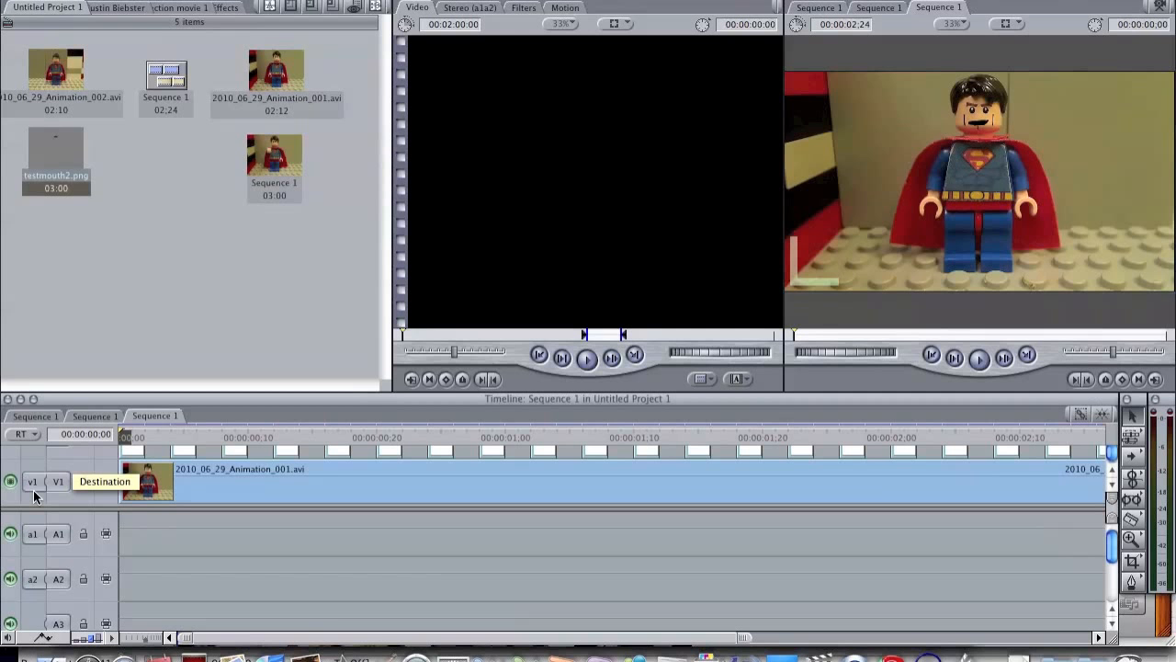
key("space")
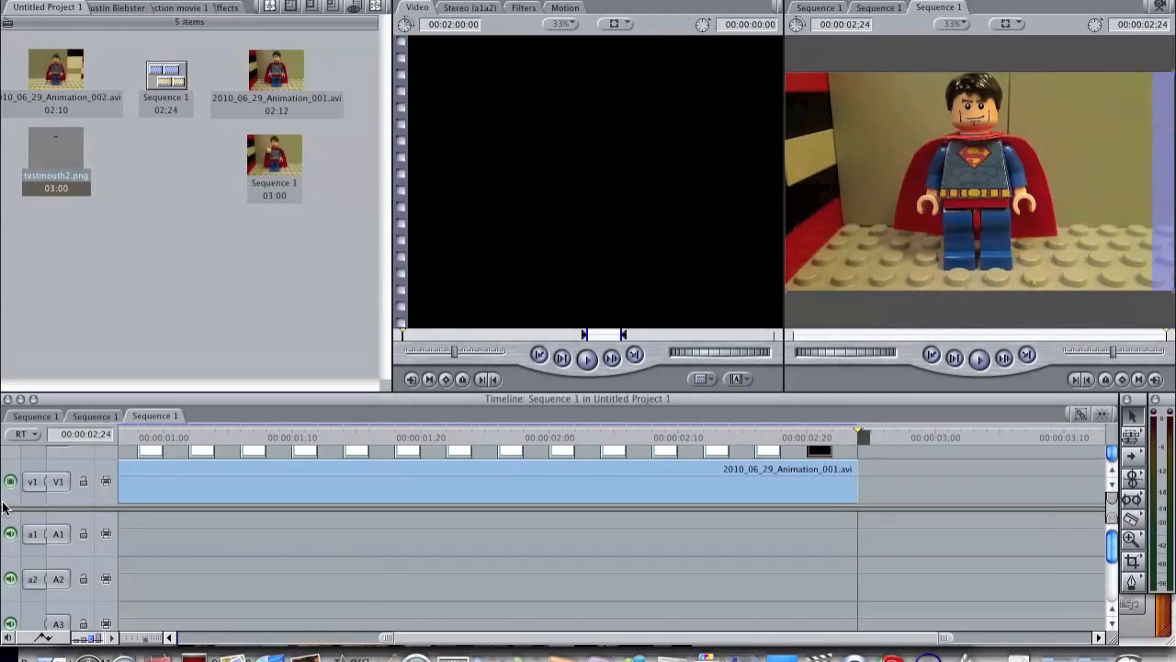
scroll(196, 600, "left", 5)
scroll(196, 600, "right", 8)
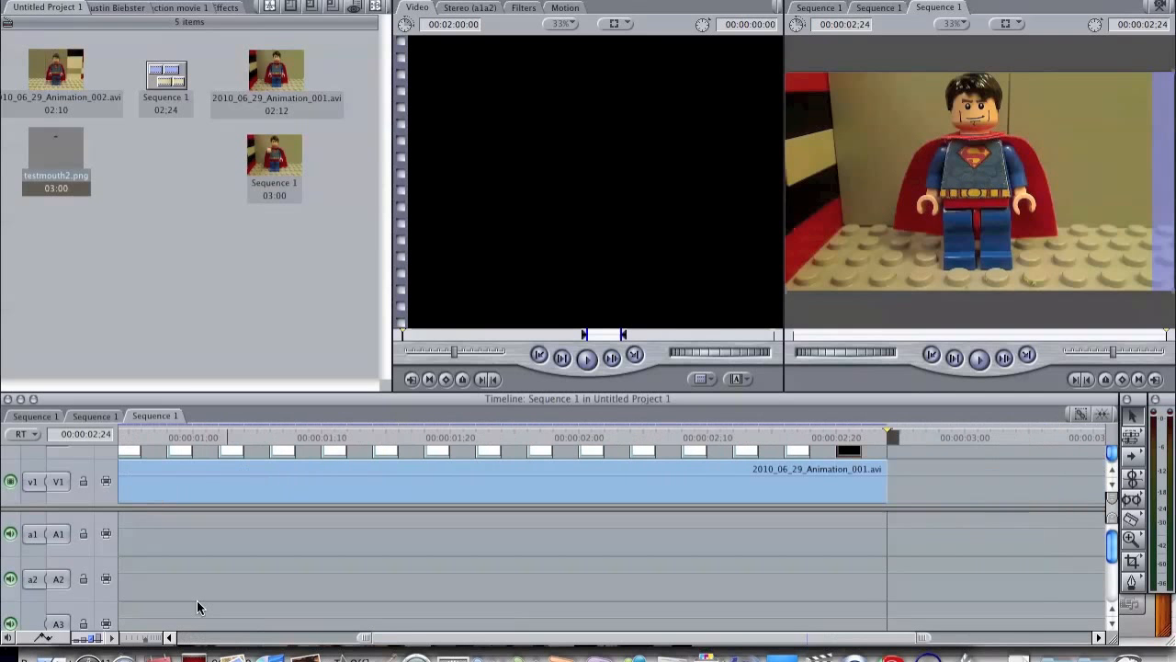
scroll(197, 600, "left", 5)
scroll(197, 600, "down", 2)
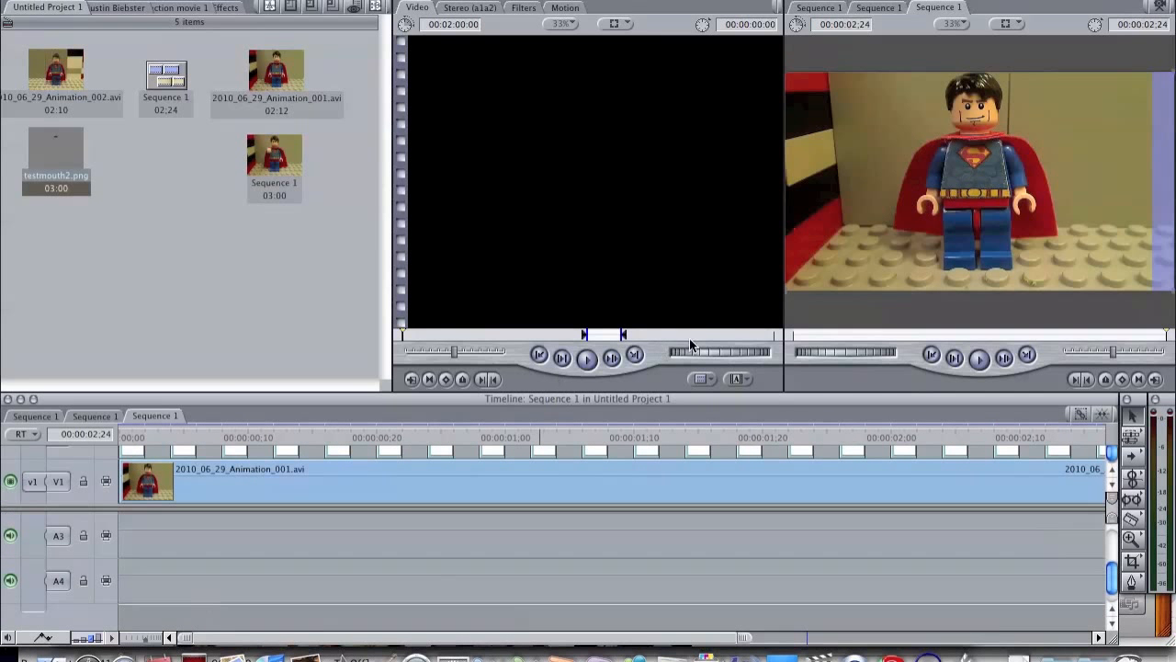
Step: Examine the frames from about 00:00:01;08 to 00:00:01;14 for the mouth overlay's alignment with the turning head
left_click(672, 435)
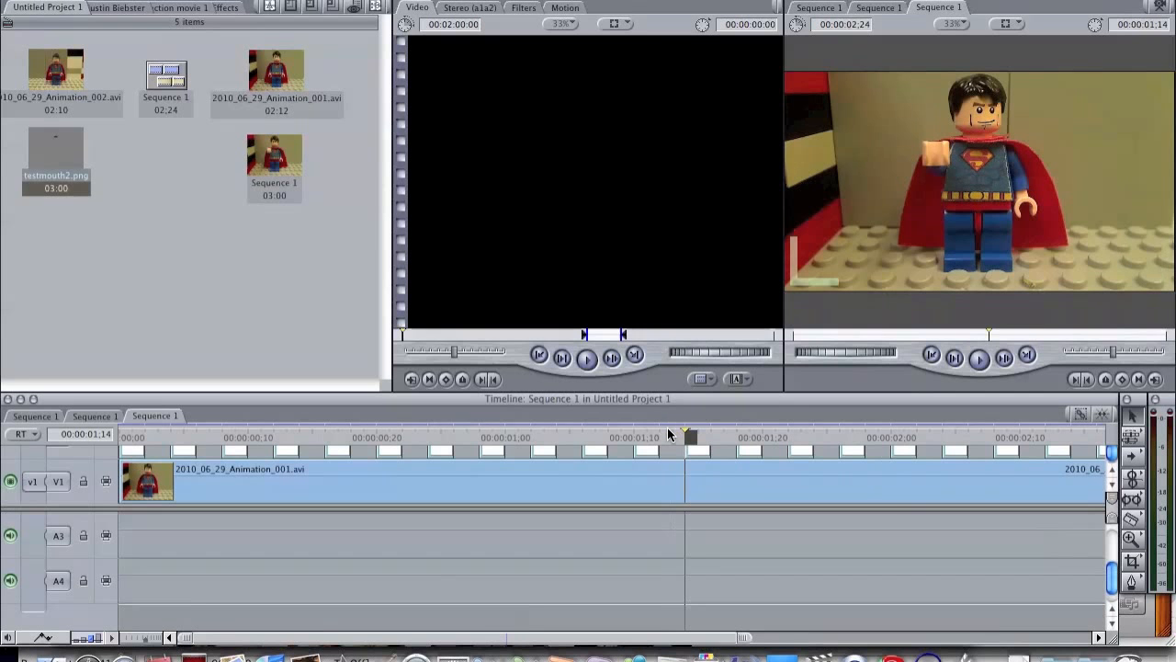
key("Left")
key("Left")
key("Left")
key("Left")
key("Left")
key("Left")
key("Left")
key("Left")
key("Right")
key("Right")
key("Right")
key("Right")
key("Right")
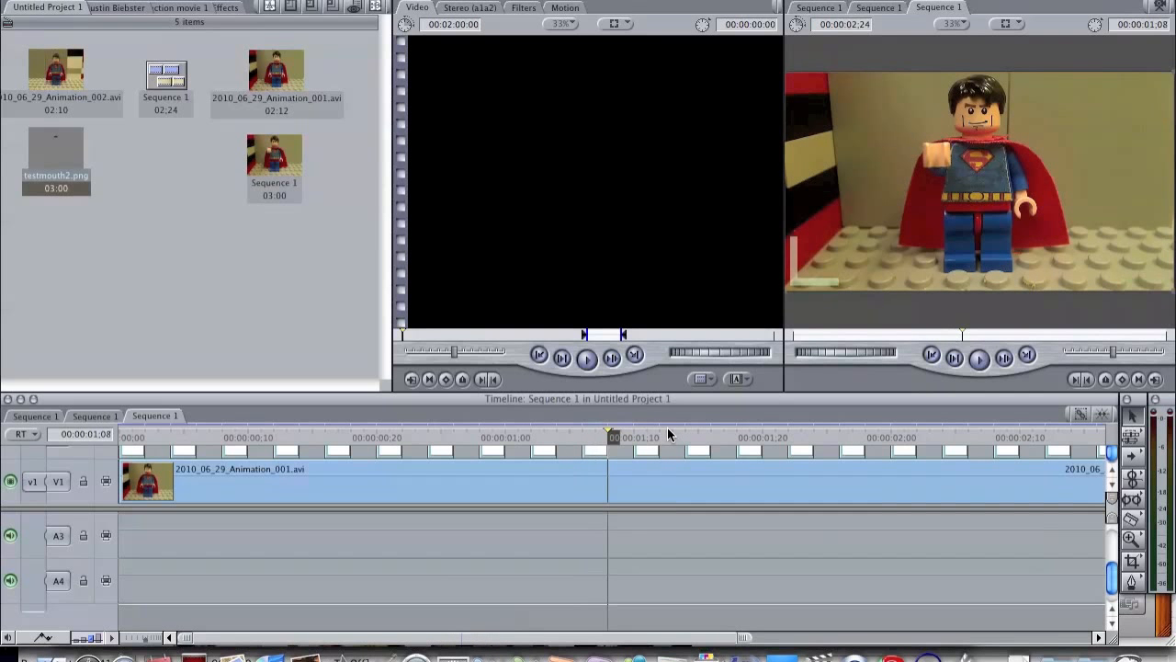
key("Right")
key("Right")
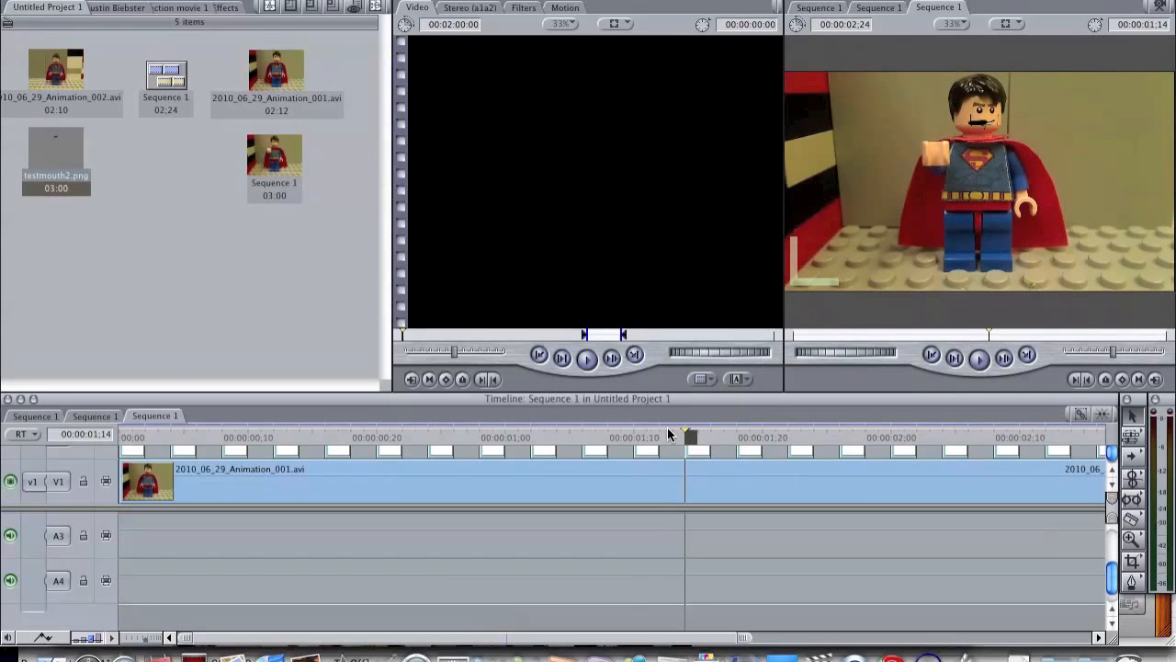
key("Left")
key("Left")
key("Left")
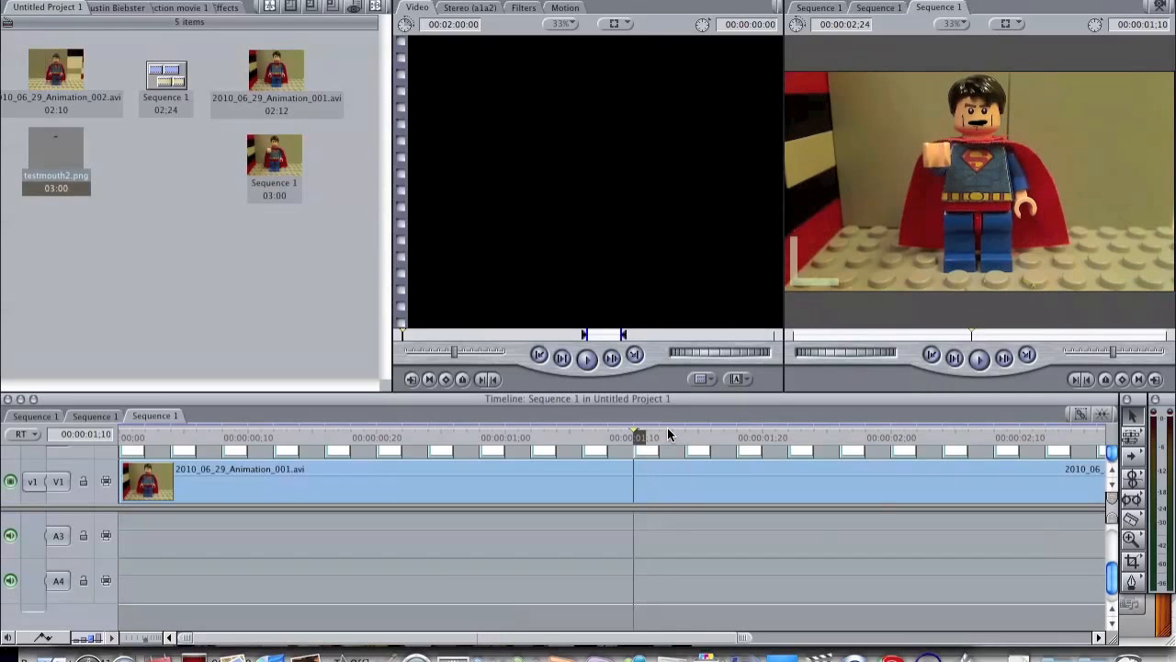
key("Right")
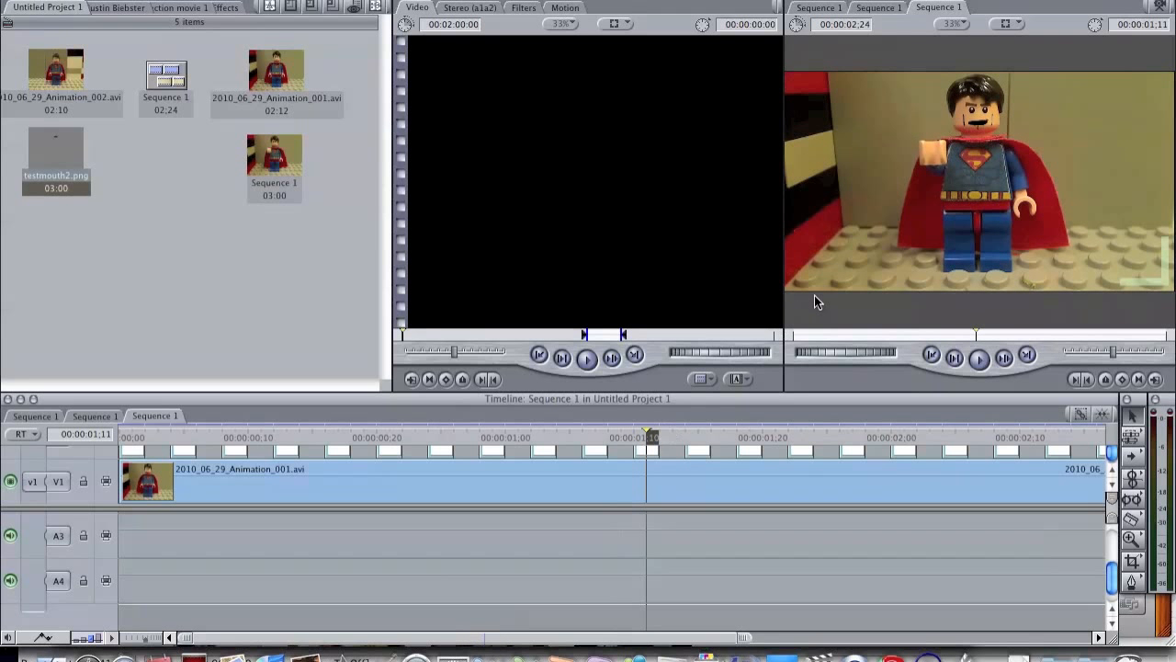
key("Right")
key("Left")
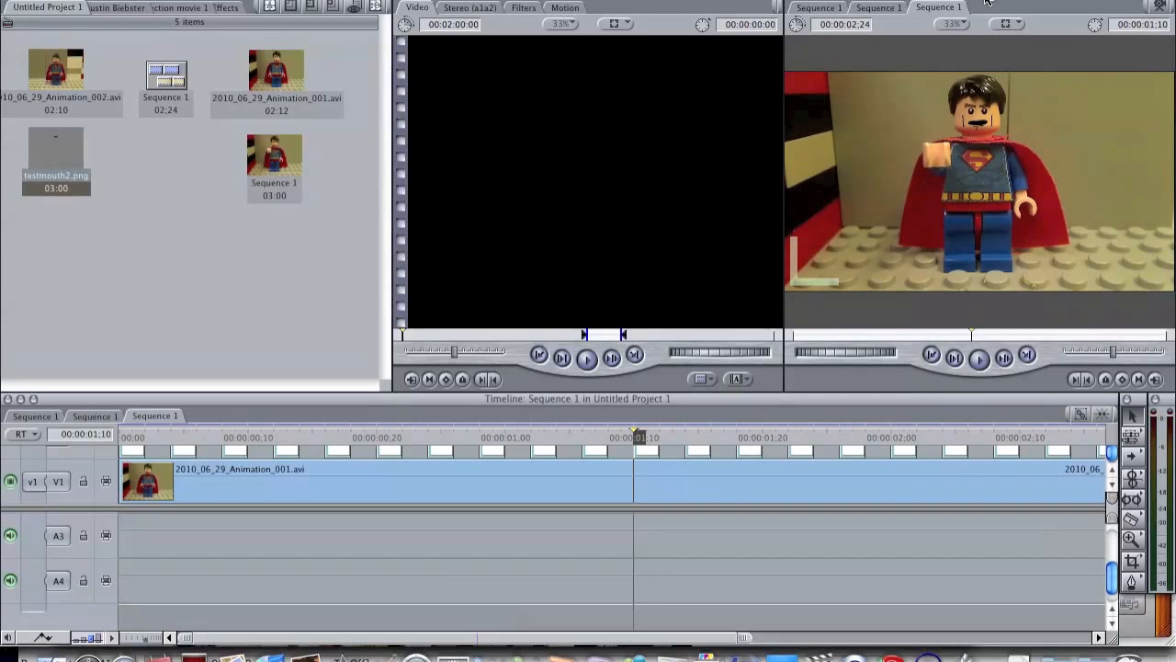
Step: Set the canvas magnification to 100% with Superman's face in view
left_click(955, 24)
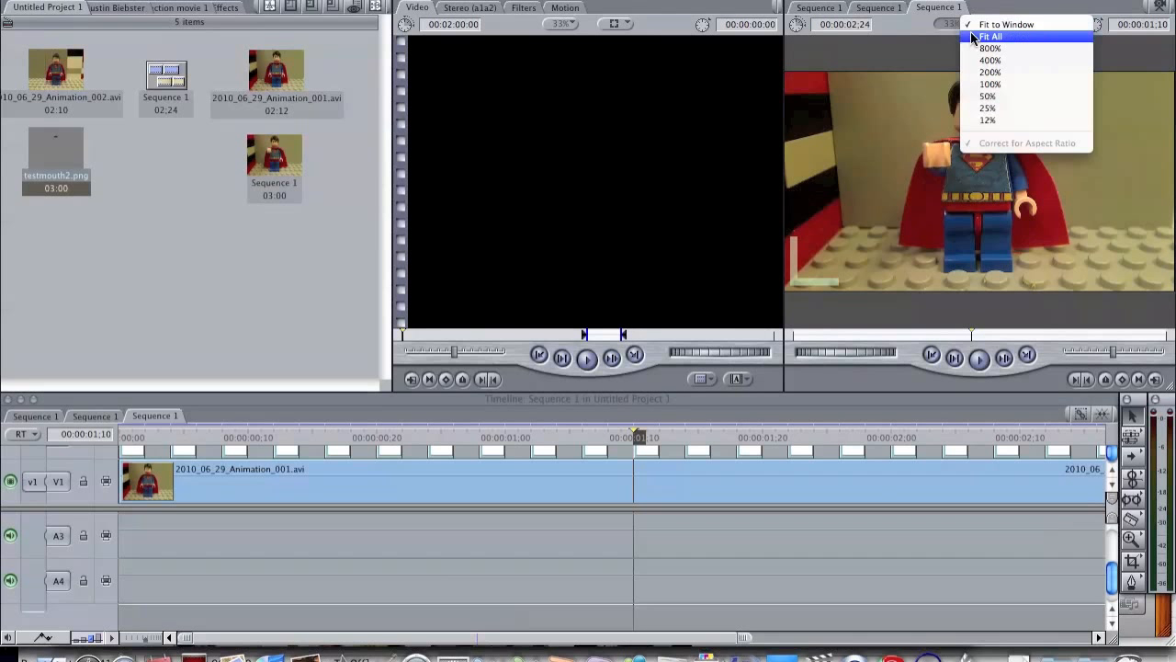
left_click(1004, 82)
scroll(994, 124, "up", 5)
scroll(1025, 117, "up", 1)
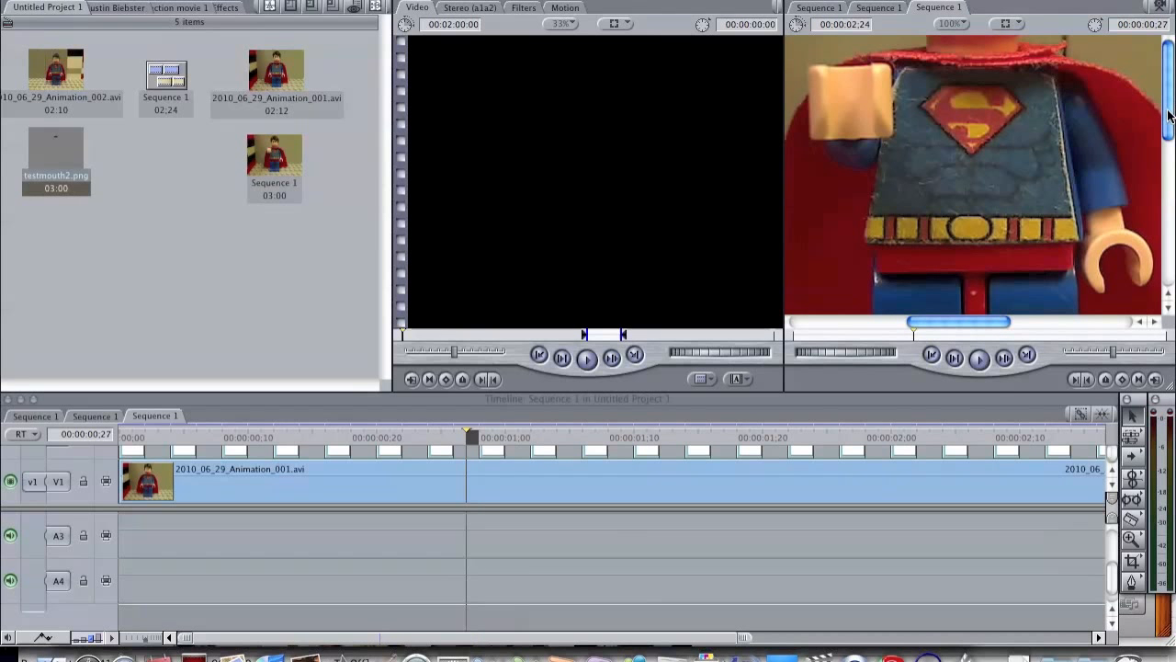
scroll(1168, 114, "down", 3)
left_click_drag(1164, 131, 1163, 62)
Step: Split the V2 mouth clip at 00:00:01;11 and reposition its second frame over Superman's mouth
key("Right")
key("Right")
key("Right")
key("Right")
key("Right")
key("Right")
key("Right")
key("Right")
key("Right")
key("Right")
key("Right")
key("Right")
key("Right")
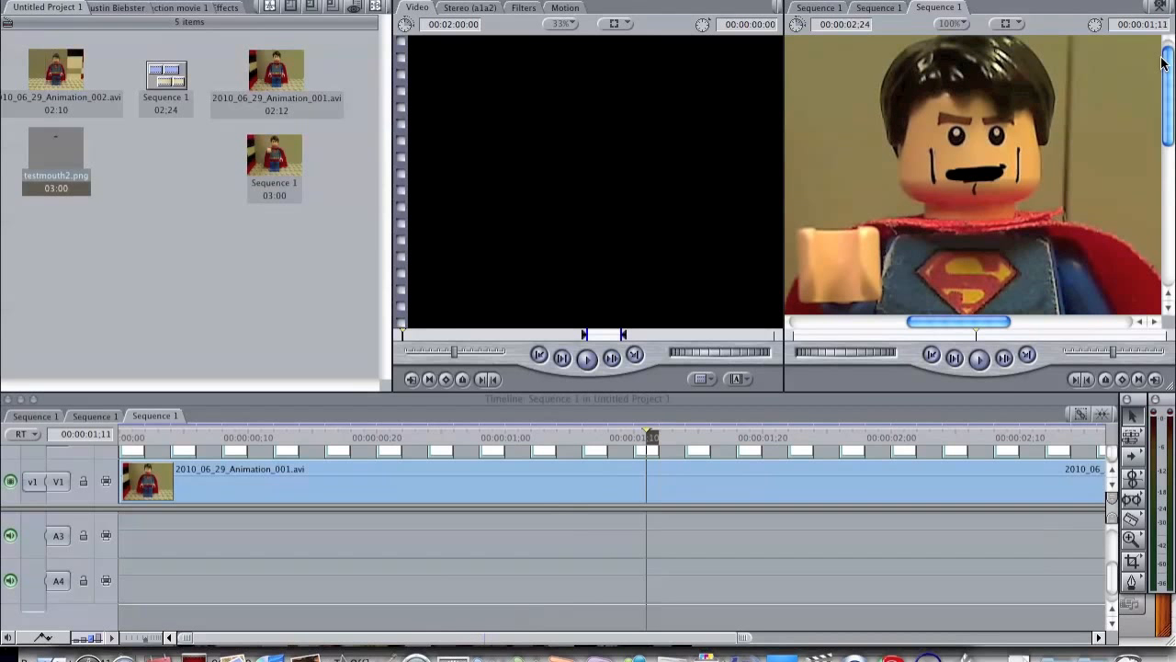
key("Left")
key("Right")
left_click(1132, 519)
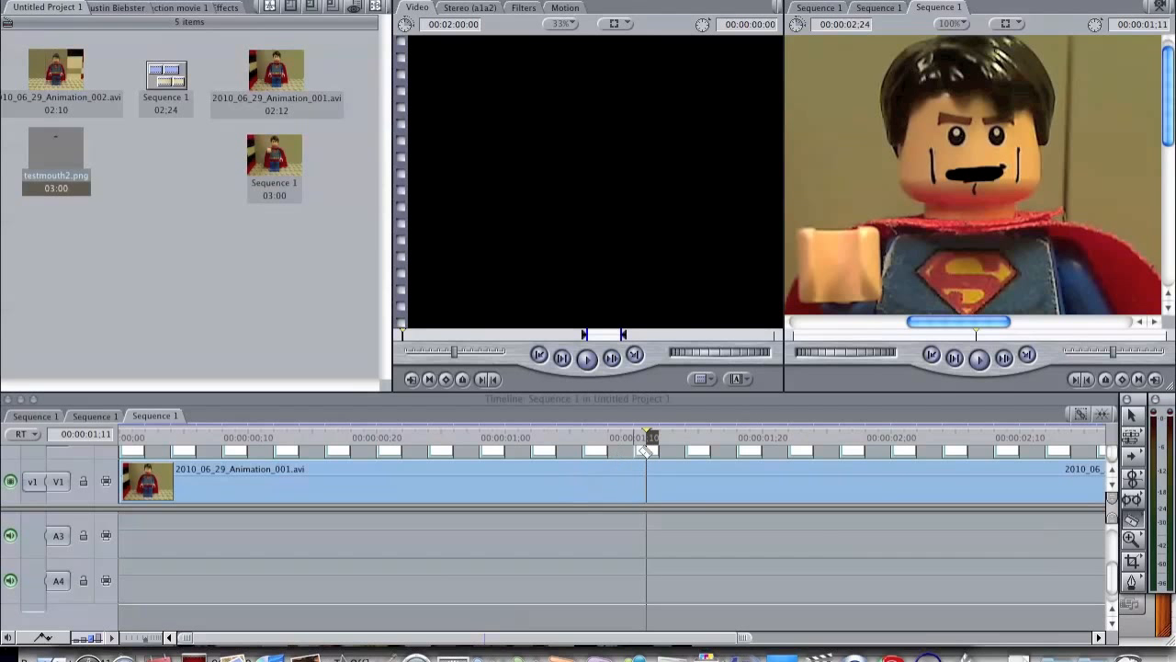
left_click(652, 452)
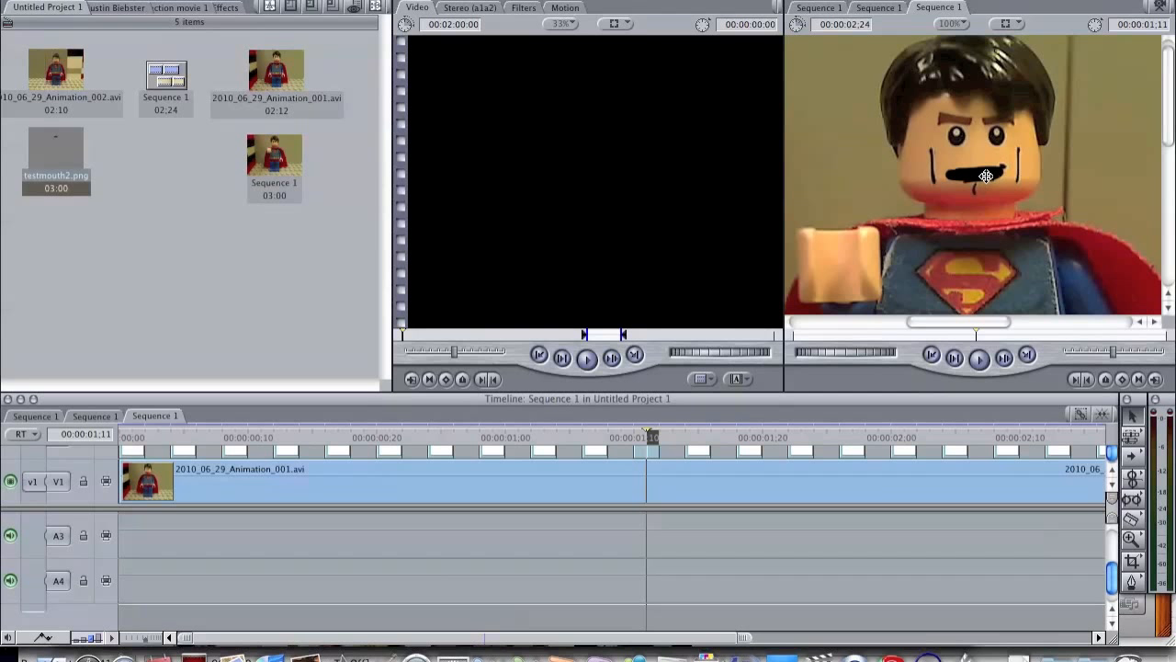
left_click_drag(989, 174, 991, 169)
Step: Split the V2 mouth clip at 00:00:01;15 and reposition its first frame over the mouth at 00:00:01;14
key("Right")
key("Right")
key("Right")
key("Right")
key("Right")
key("Left")
key("Left")
key("Right")
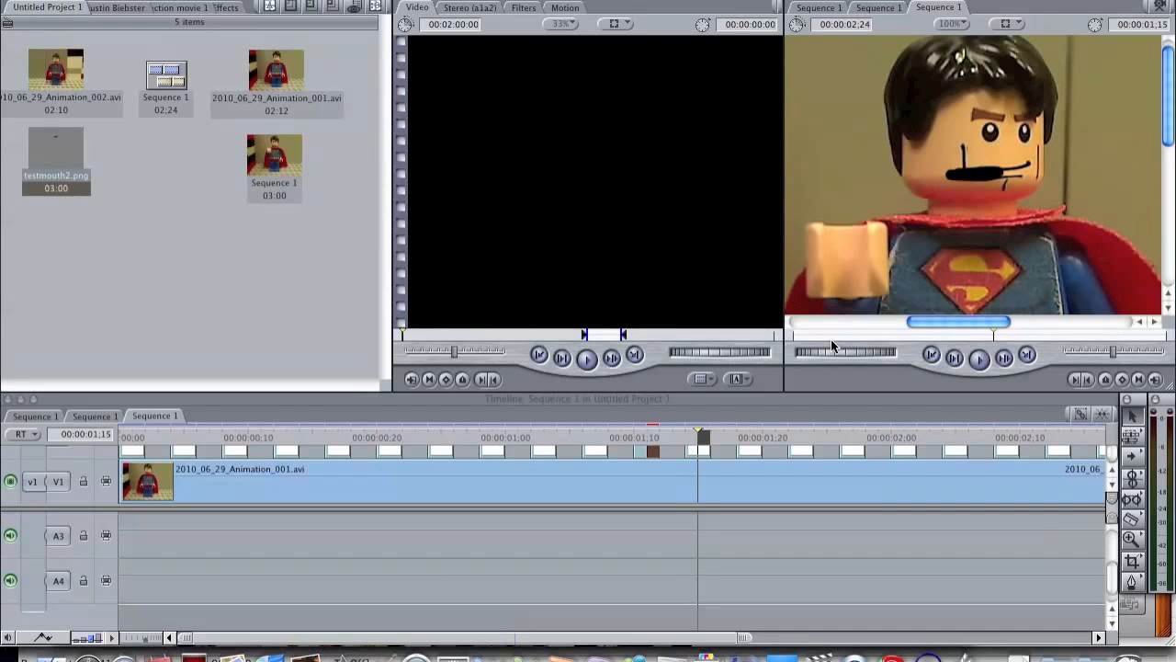
left_click(704, 450)
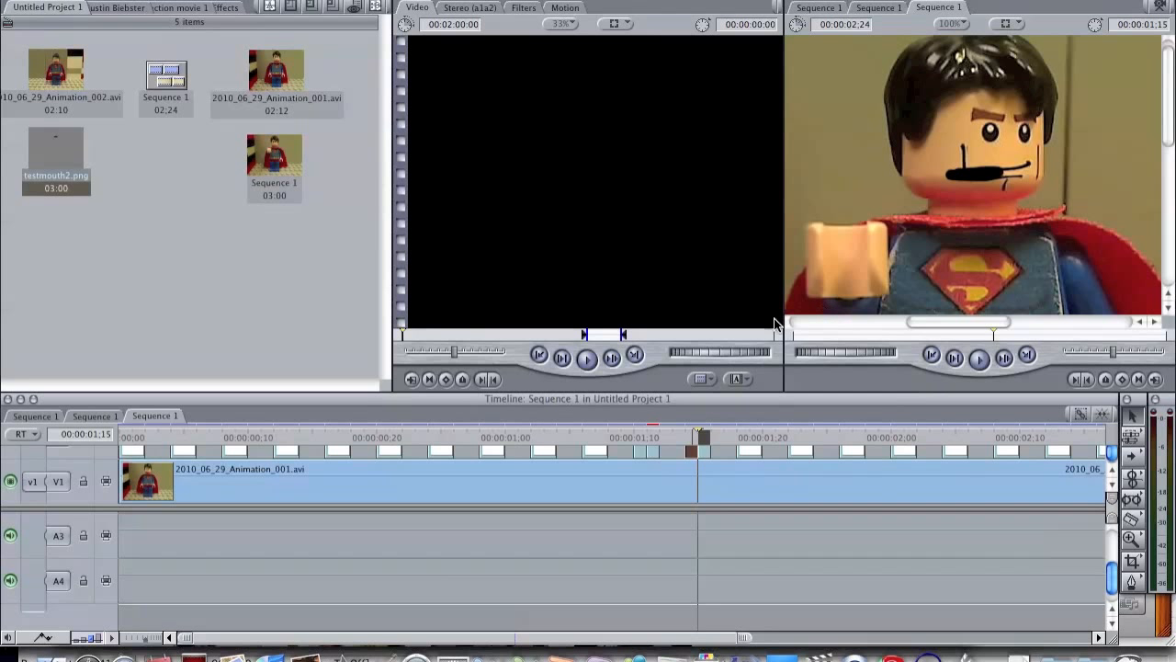
key("Left")
left_click_drag(977, 172, 1003, 167)
Step: Reposition the single-frame mouth clip at 00:00:01;15 and the two-frame clip at 00:00:01;18 over Superman's mouth
key("Right")
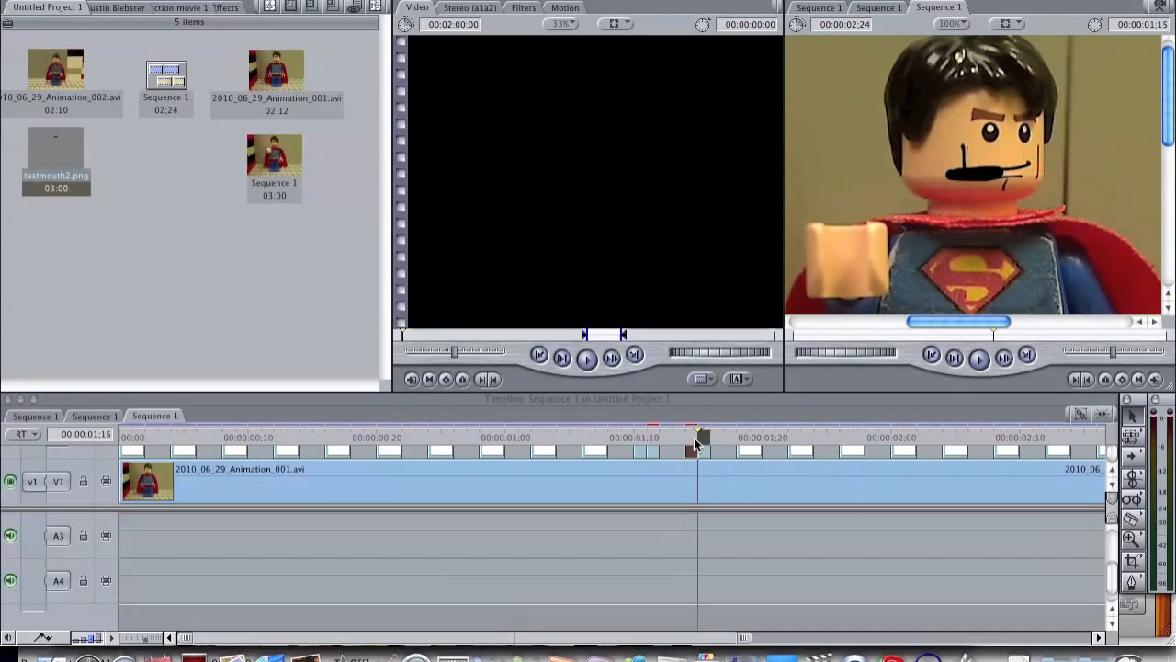
key("Right")
key("Right")
key("Right")
left_click_drag(983, 174, 1018, 167)
key("Left")
key("Right")
key("Right")
key("Right")
key("Right")
key("Right")
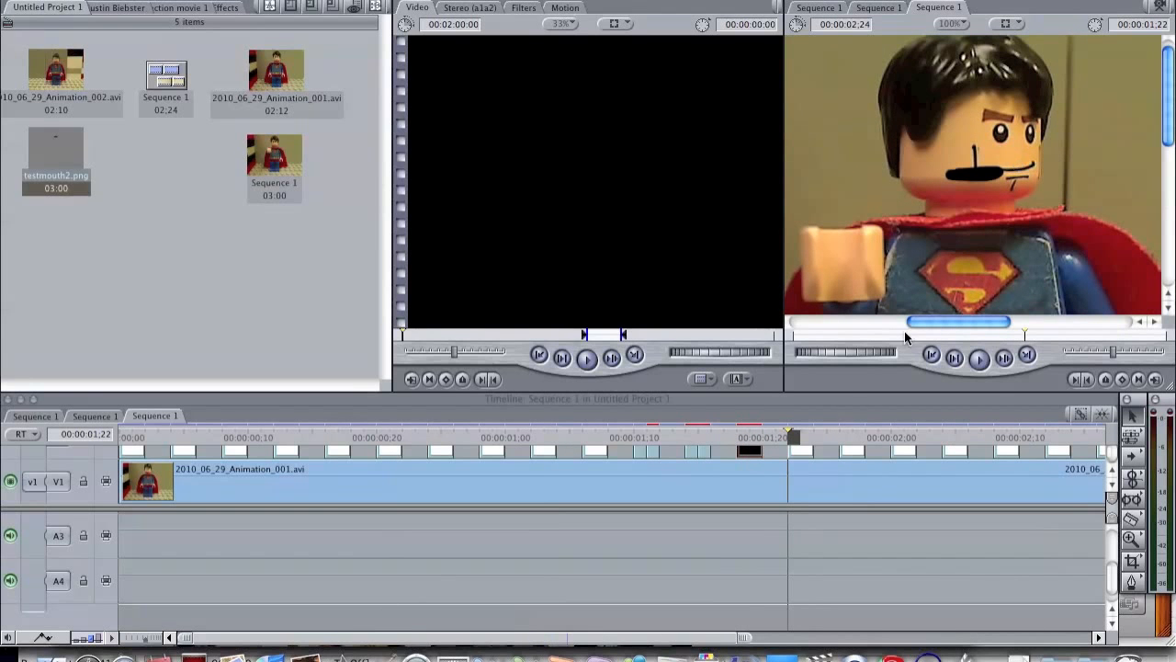
Step: Reposition the V2 mouth clips from 00:00:01;22 through 00:00:02;08 over Superman's mouth
left_click(801, 450)
key("Right")
key("Right")
key("Right")
key("Right")
key("Right")
left_click_drag(972, 175, 988, 155)
key("Right")
key("Right")
key("Right")
key("Right")
key("Right")
key("Right")
key("Right")
Step: Reposition the V2 mouth clips at 00:00:02;12, 00:00:02;16 and 00:00:02;20 over Superman's mouth
key("Right")
key("Right")
key("Right")
key("Right")
key("Right")
key("Right")
key("Right")
key("Right")
key("Right")
key("Right")
key("Right")
key("Right")
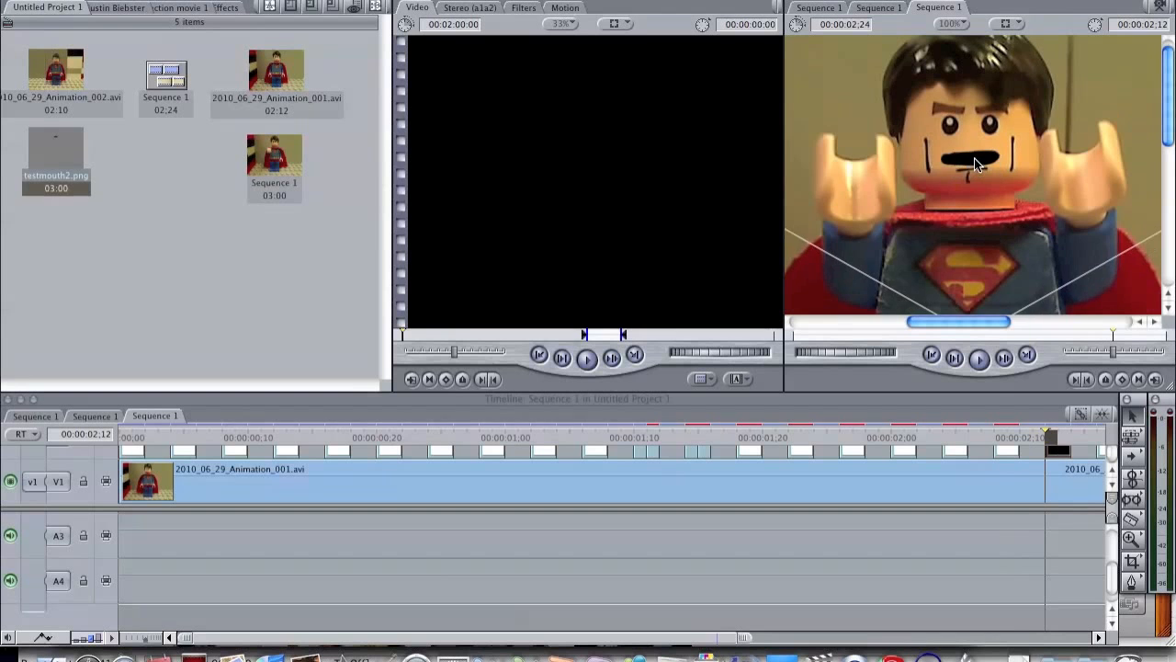
key("Right")
key("Right")
key("Right")
key("Right")
left_click_drag(976, 168, 975, 155)
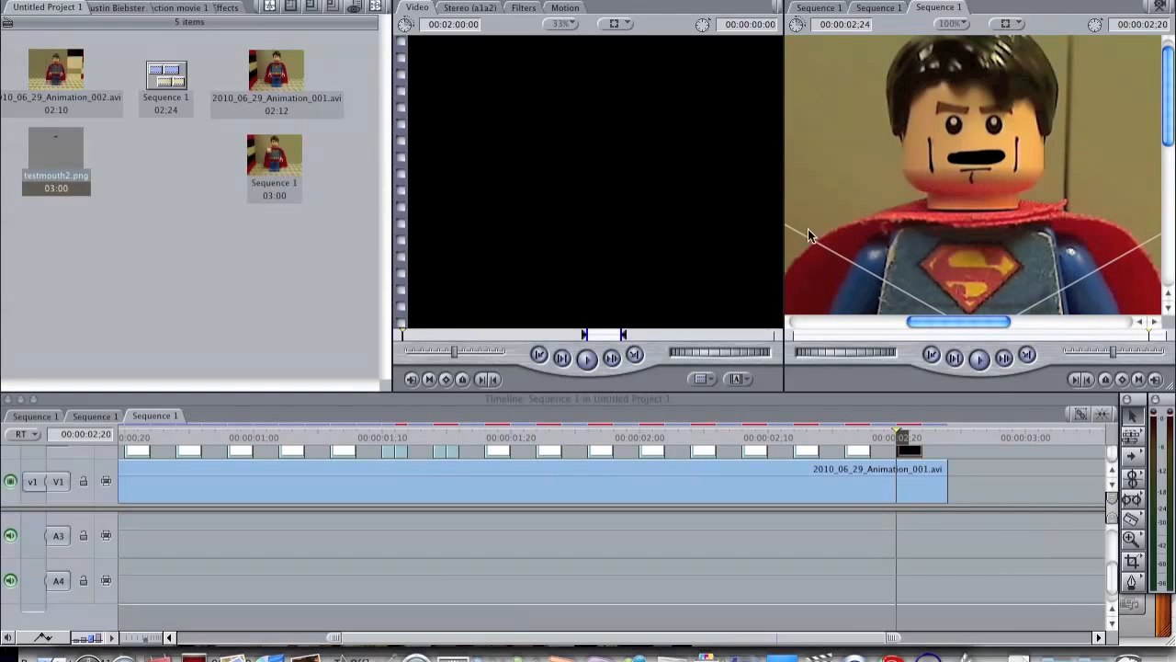
Step: Split the mouth clip starting at 00:00:02;08 after its first frame and shift the second frame's overlay onto the mouth
left_click_drag(891, 435, 760, 417)
left_click(1135, 525)
left_click(756, 451)
left_click_drag(979, 158, 967, 158)
key("Left")
key("Left")
key("Left")
key("Left")
key("Left")
key("Left")
key("Left")
key("Left")
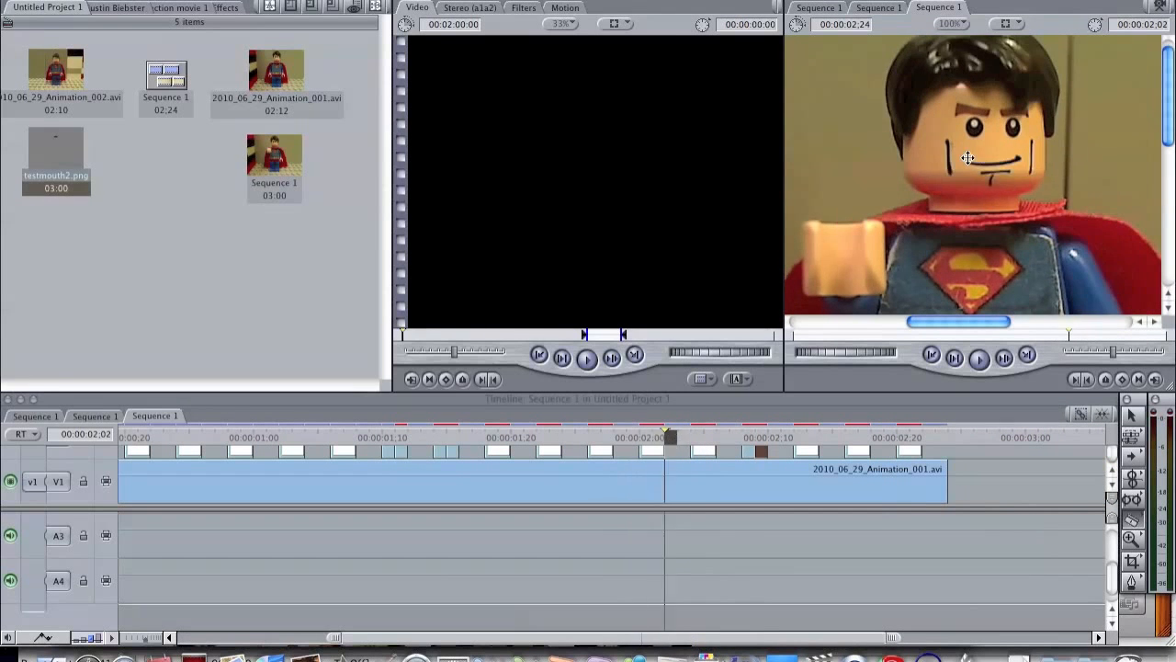
Step: Split the mouth clips at 00:00:02;00 and 00:00:02;20 into single frames and realign their second frames with the mouth
left_click(653, 451)
key("Right")
key("Right")
key("Right")
key("Right")
key("Right")
key("Right")
key("Right")
key("Right")
key("Right")
key("Right")
key("Right")
key("Right")
key("Right")
key("Right")
key("Right")
key("Right")
key("Right")
key("Right")
key("Right")
key("Right")
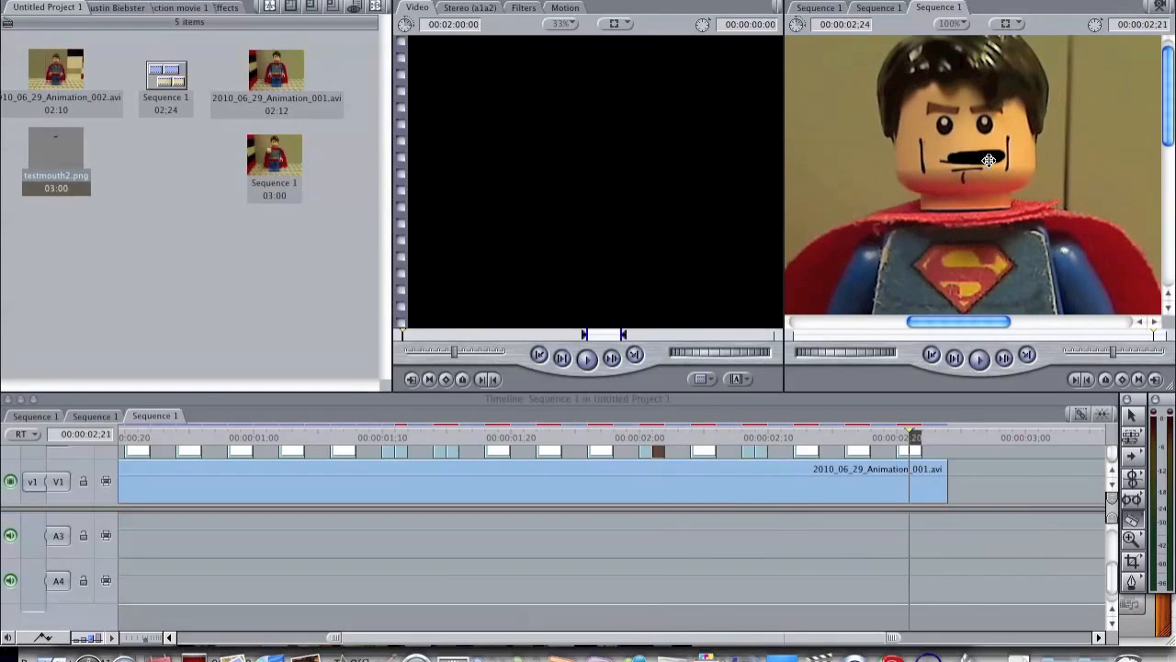
left_click(845, 437)
scroll(234, 433, "left", 10)
left_click(608, 436)
scroll(308, 467, "down", 2)
scroll(308, 464, "up", 2)
scroll(308, 463, "right", 10)
scroll(308, 464, "left", 10)
Step: Reposition the V2 mouth clips from the sequence start through 00:00:00;16 over Superman's mouth
left_click(124, 435)
key("Right")
key("Right")
scroll(168, 465, "right", 10)
left_click(858, 436)
left_click_drag(859, 437, 74, 430)
key("Right")
key("a")
left_click(133, 462)
key("Right")
key("Right")
key("Right")
key("Right")
mouse_move(987, 173)
left_mouse_down()
mouse_move(982, 157)
mouse_move(986, 178)
mouse_move(996, 164)
mouse_move(980, 184)
mouse_move(980, 169)
mouse_move(964, 174)
left_mouse_up()
Step: Examine the following frames up to 00:00:00;22 one by one for the mouth overlay's alignment
key("Right")
key("Right")
key("Right")
key("Right")
key("Right")
key("Left")
key("Right")
key("Right")
key("Right")
key("Right")
key("Right")
key("Right")
key("Right")
key("Right")
key("Right")
key("Right")
key("Right")
key("Right")
key("Right")
key("Right")
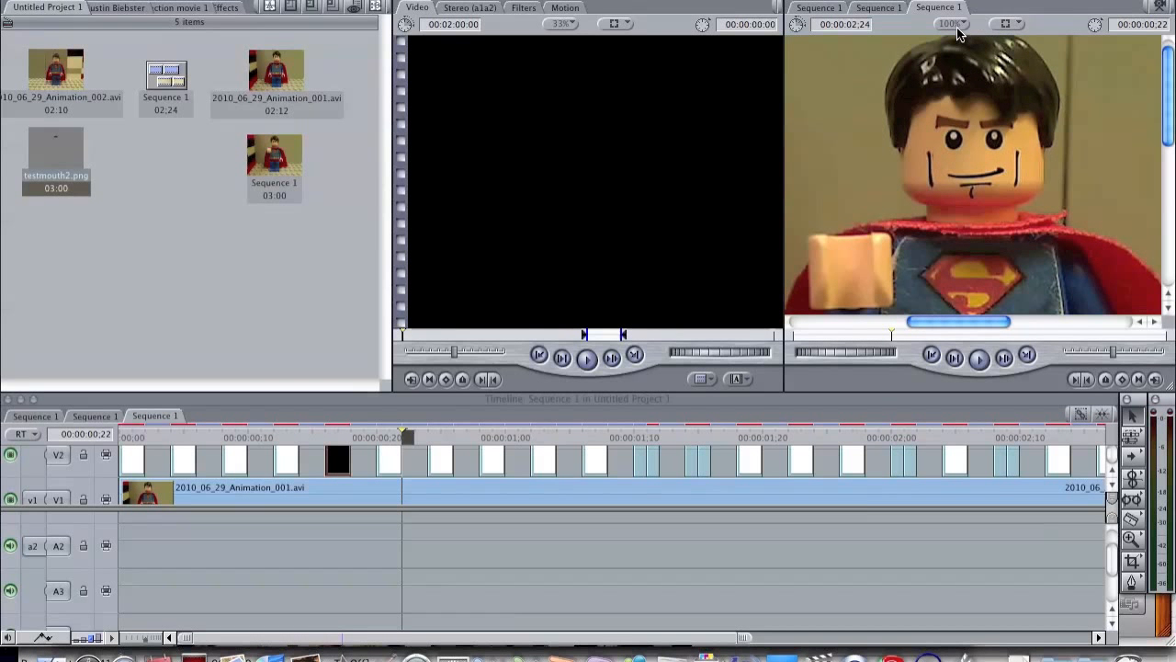
Step: Render the sequence and play it from the start with the canvas fitted to the window
left_click(957, 25)
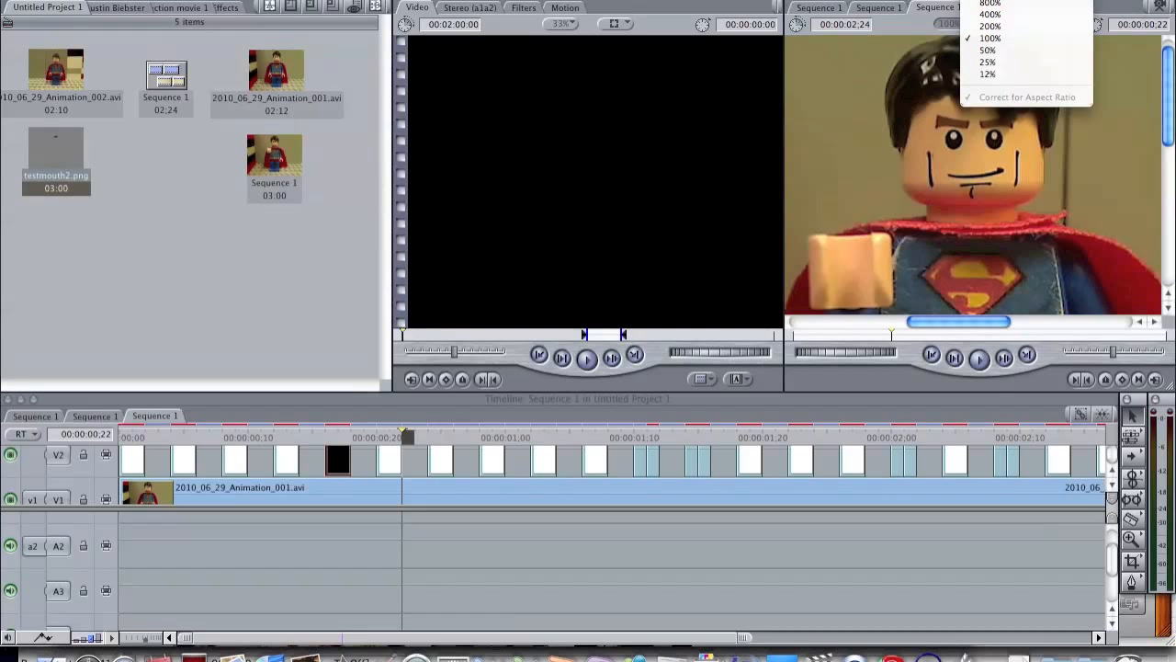
left_click(1003, 1)
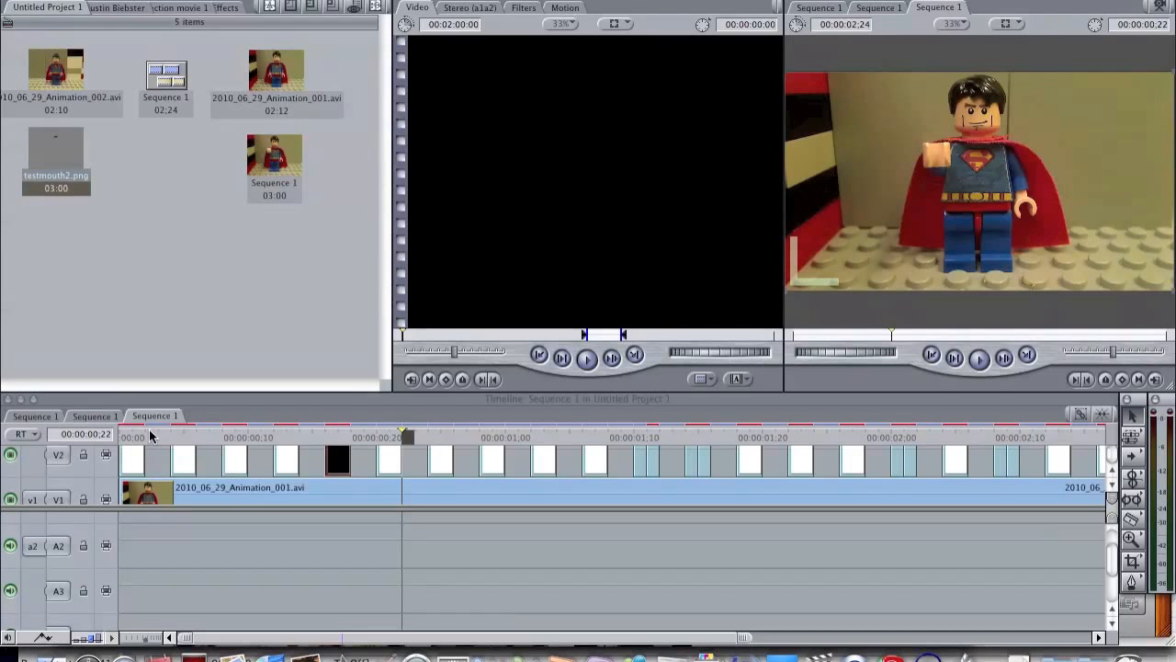
key("alt+r")
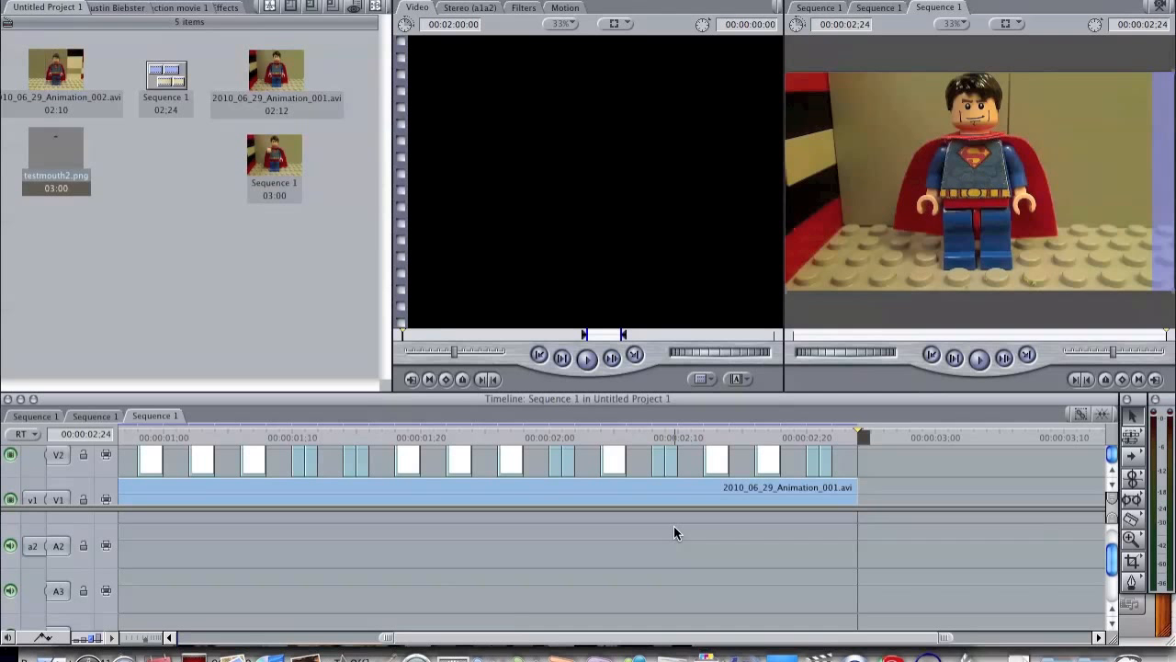
scroll(542, 464, "left", 5)
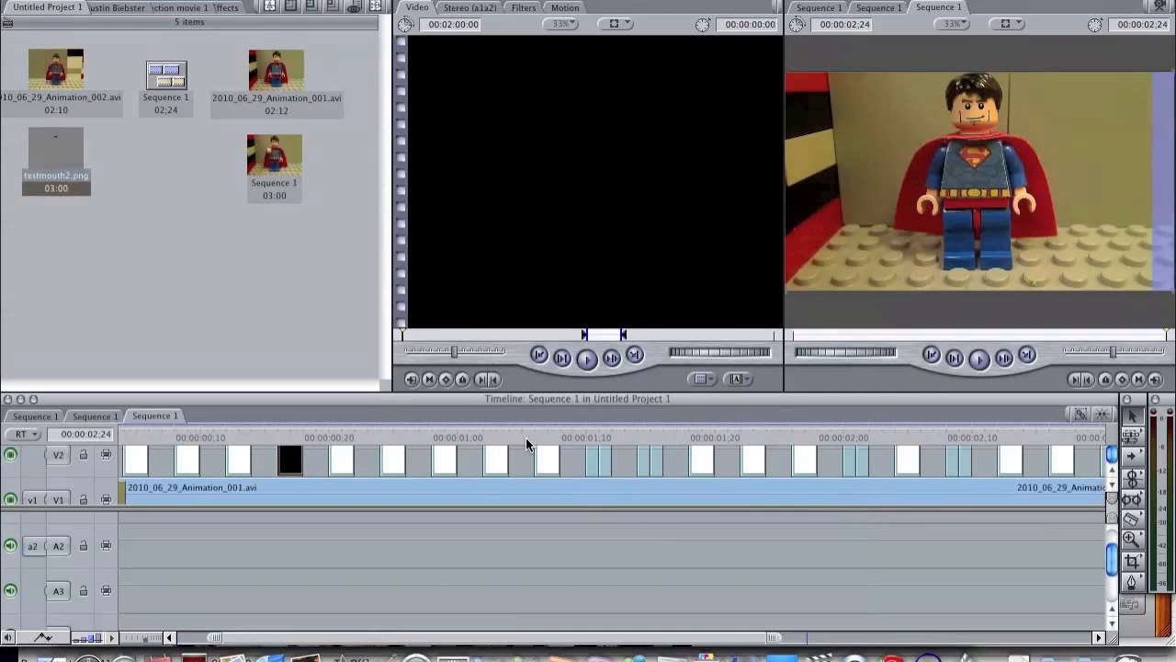
left_click_drag(337, 427, 122, 430)
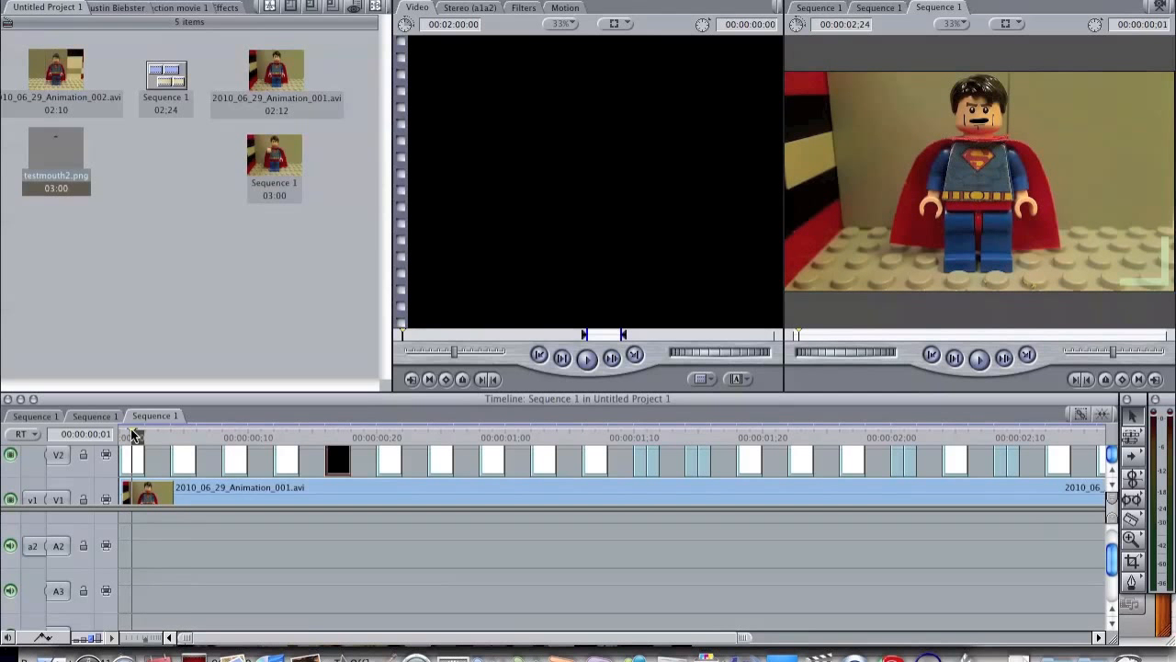
key("space")
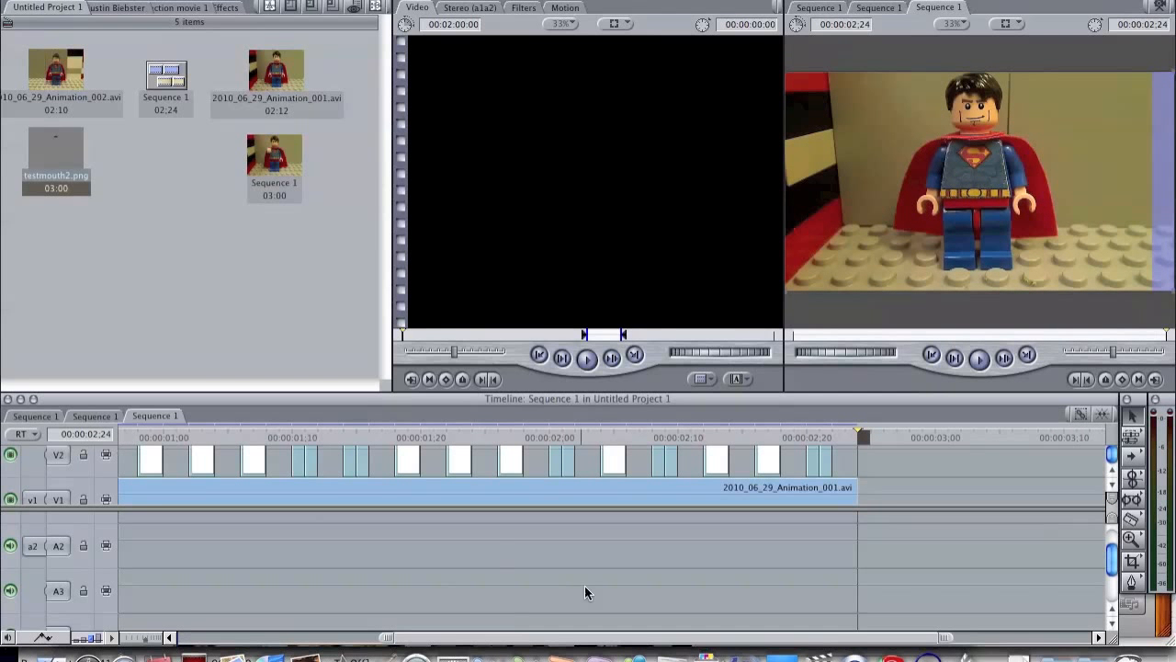
scroll(571, 591, "left", 10)
scroll(571, 591, "down", 2)
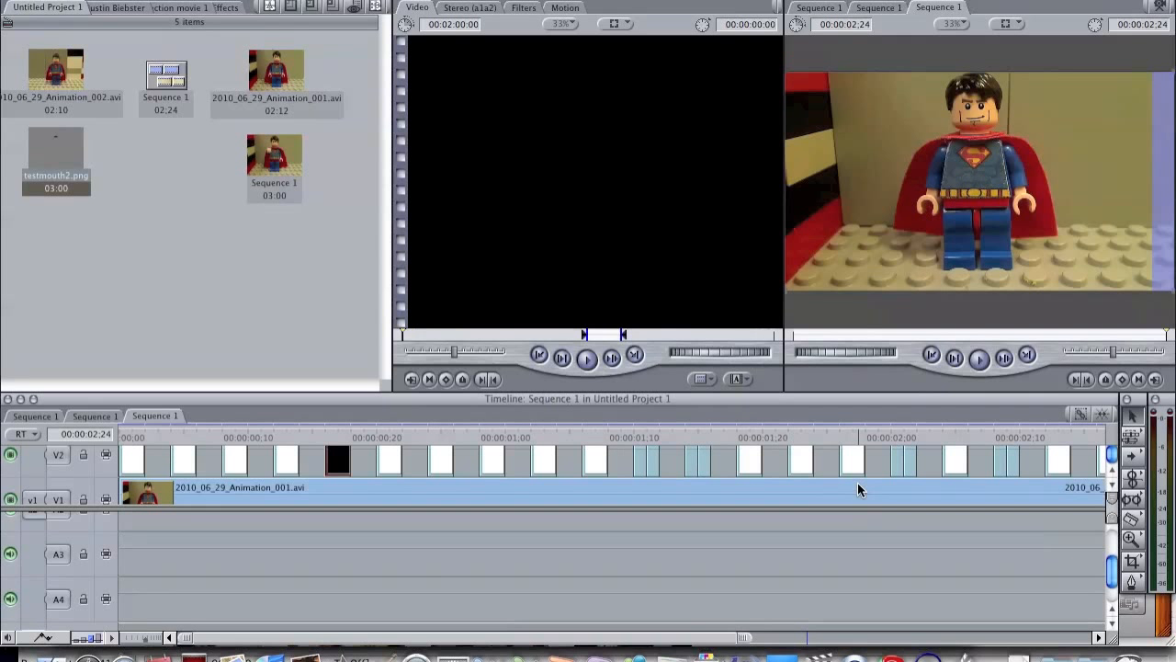
scroll(543, 459, "right", 5)
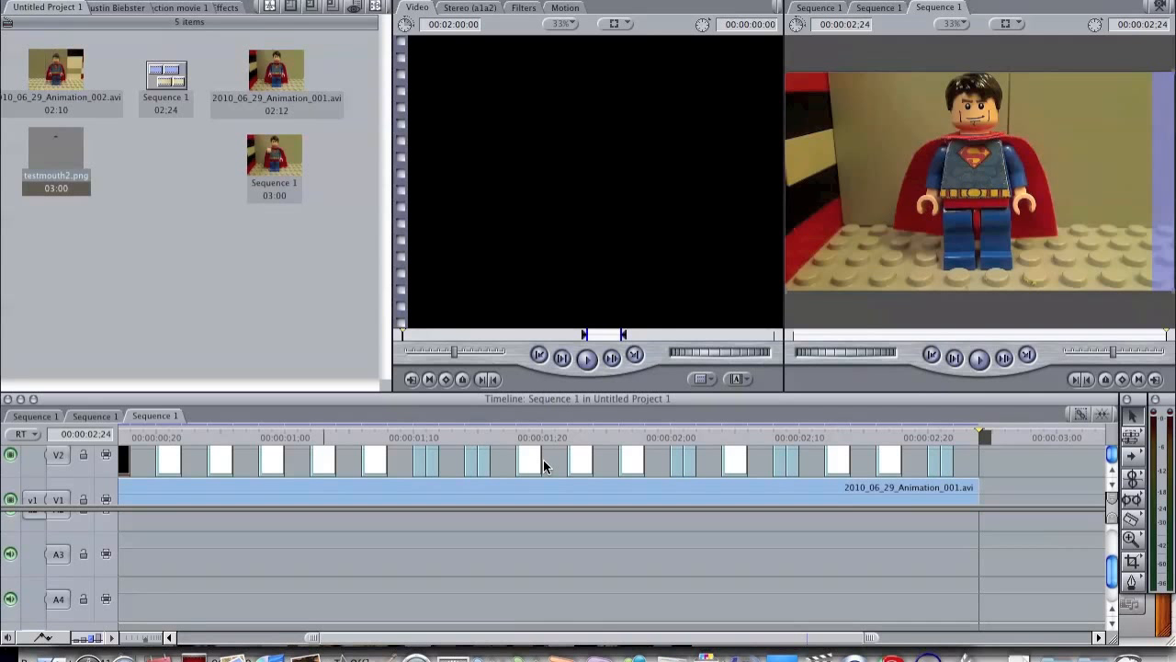
scroll(535, 459, "left", 5)
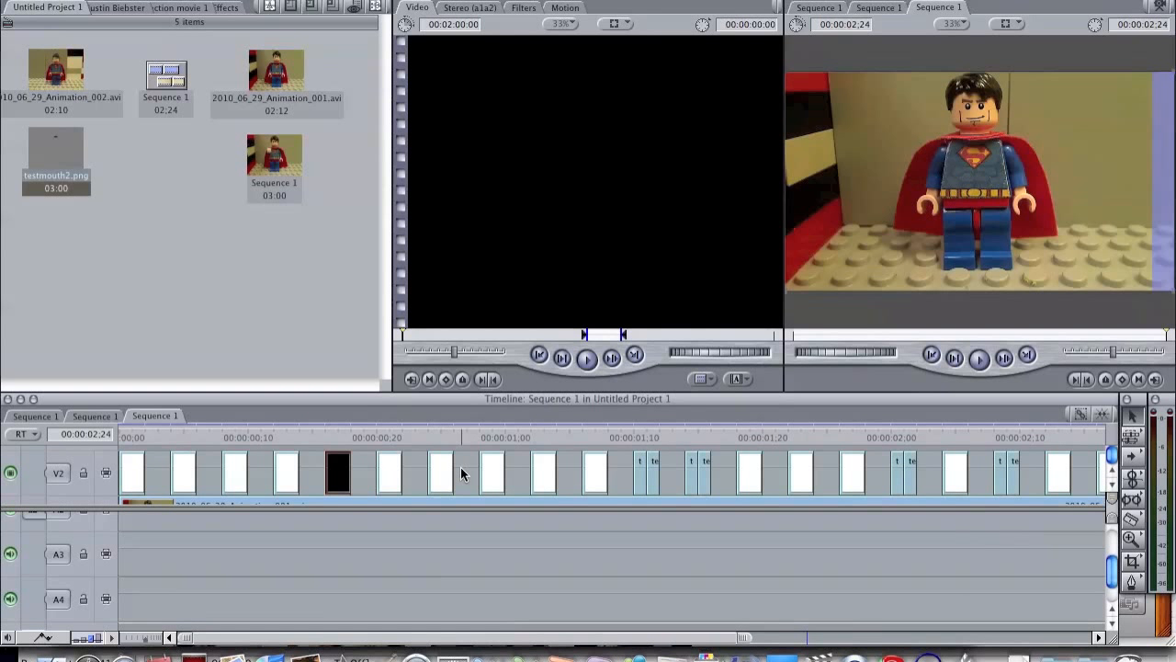
scroll(461, 467, "down", 1)
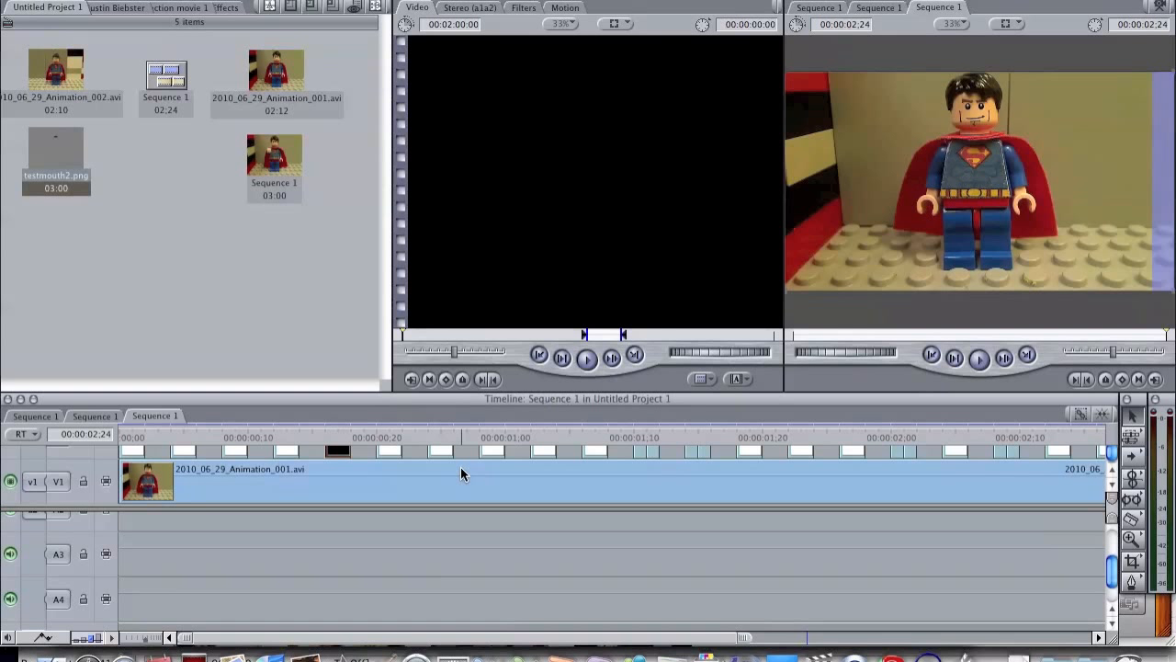